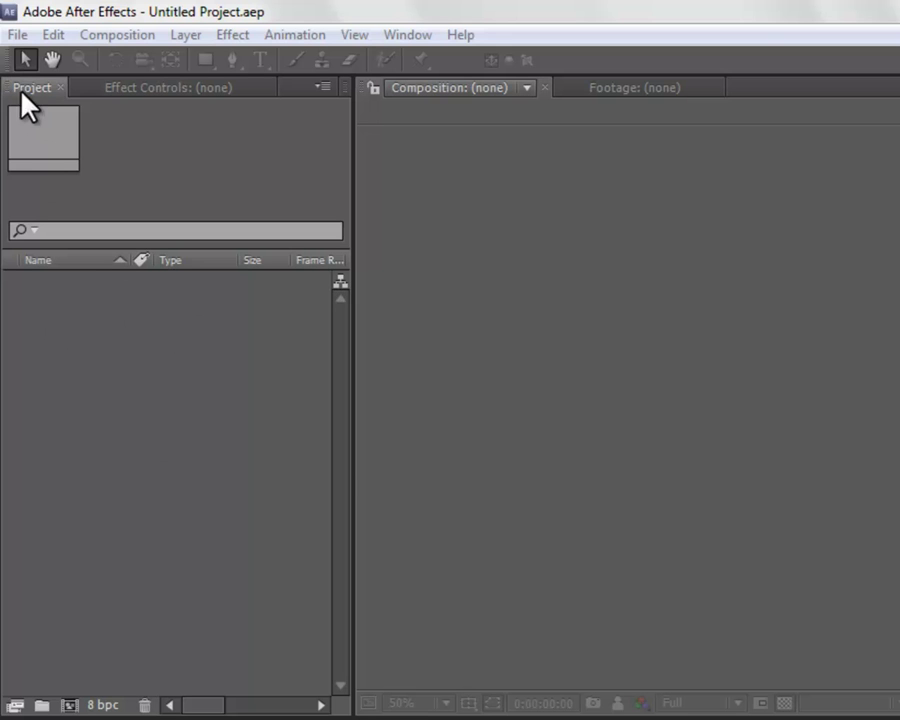
# - Import the home video clip 00000.MTS into the project through Import > File
pyautogui.rightClick(145, 352)
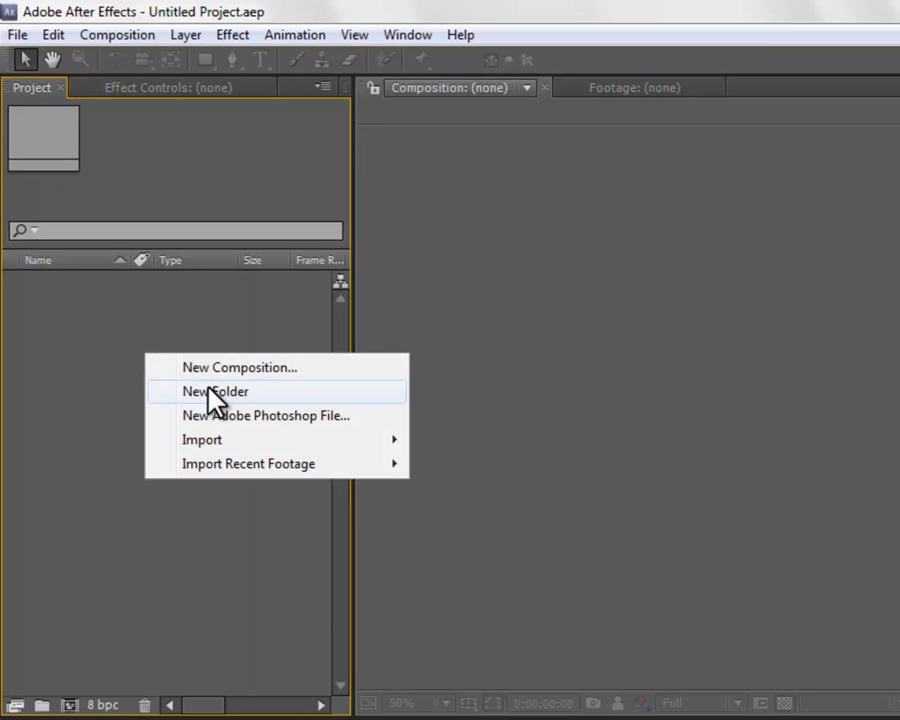
pyautogui.moveTo(205, 445)
pyautogui.click(452, 440)
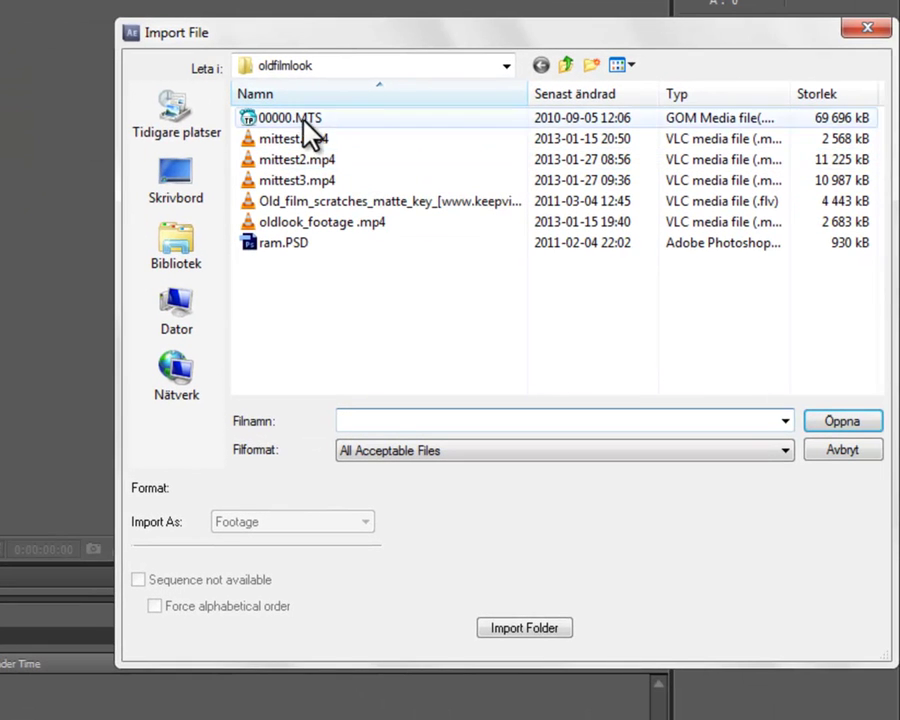
pyautogui.click(575, 205)
pyautogui.click(822, 421)
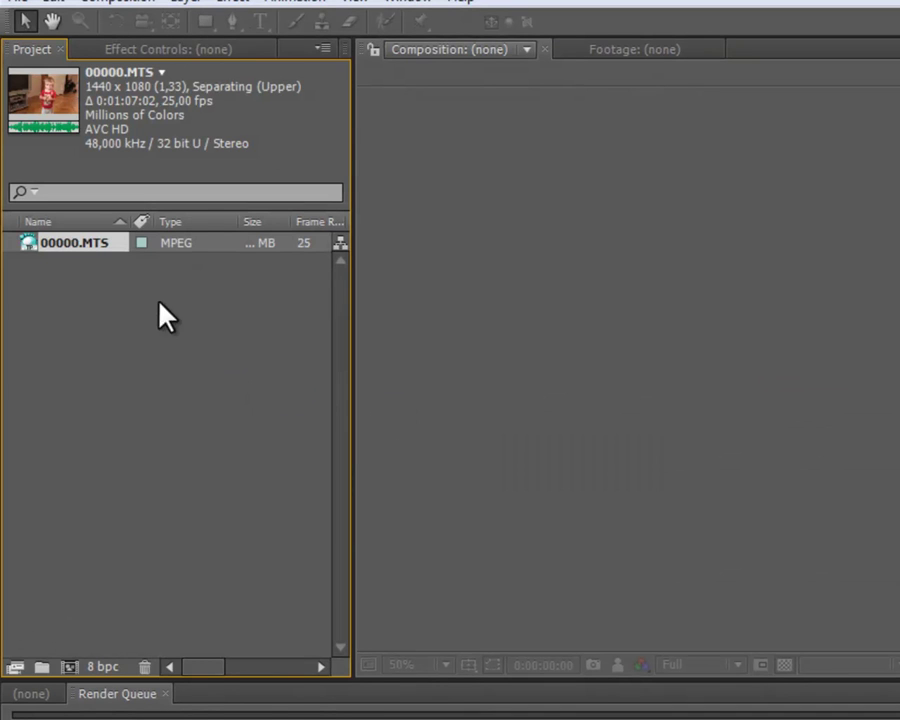
# - Open 00000.MTS in its footage viewer and play it to about 0:00:01:24
pyautogui.doubleClick(28, 246)
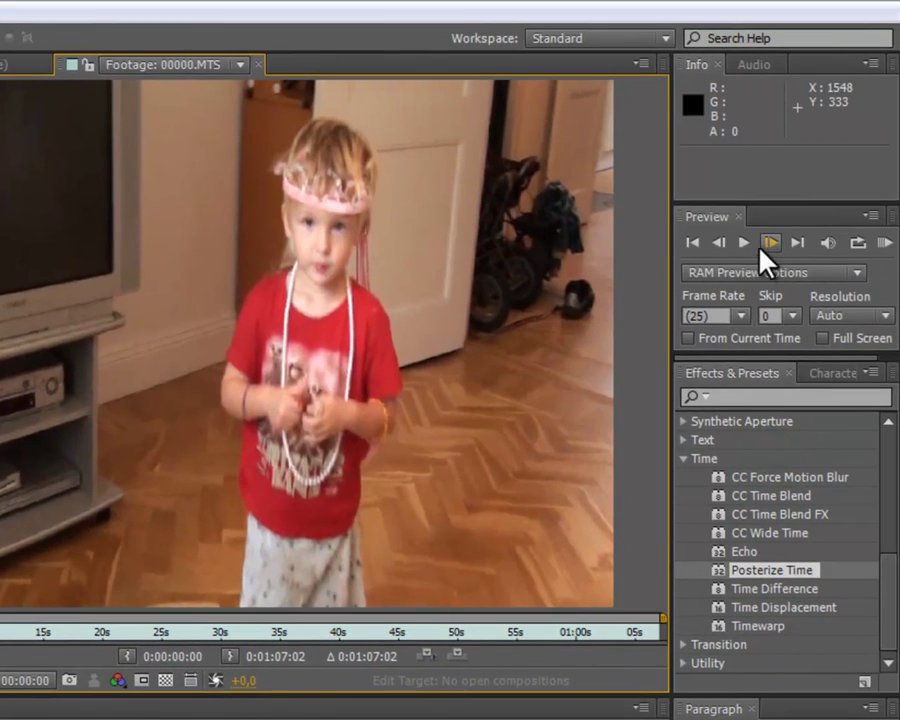
pyautogui.click(743, 242)
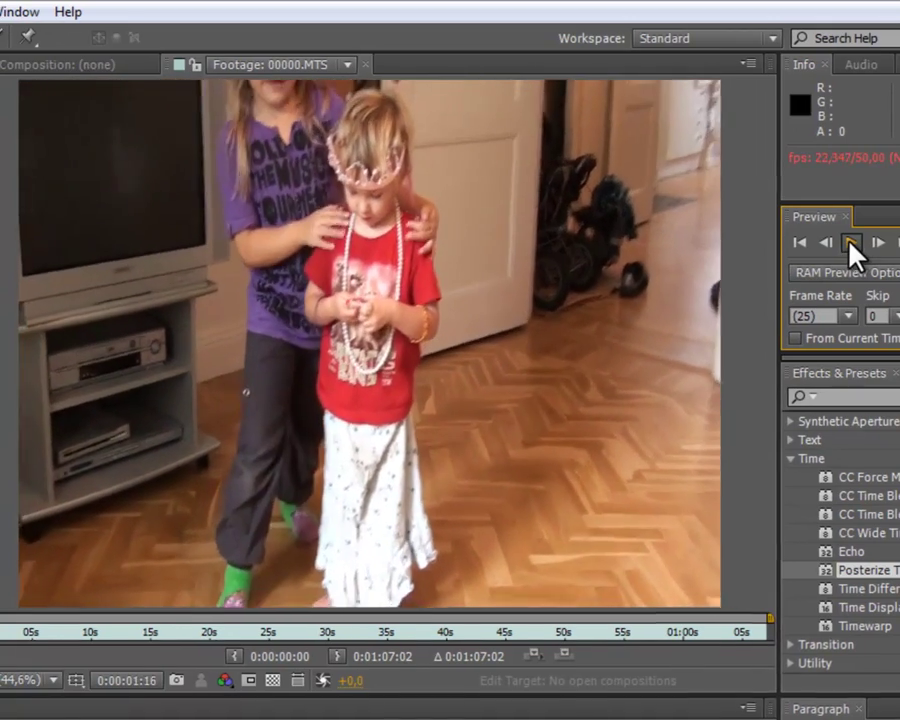
pyautogui.click(850, 243)
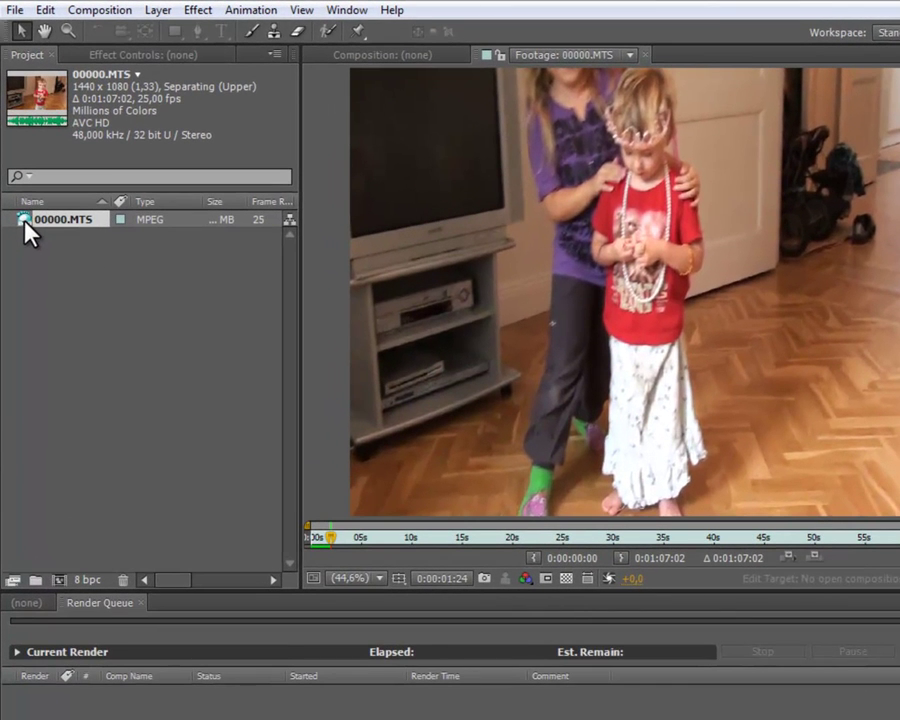
# - Create the composition 00000 from 00000.MTS and scrub to a later frame
pyautogui.moveTo(22, 220); pyautogui.dragTo(57, 577)
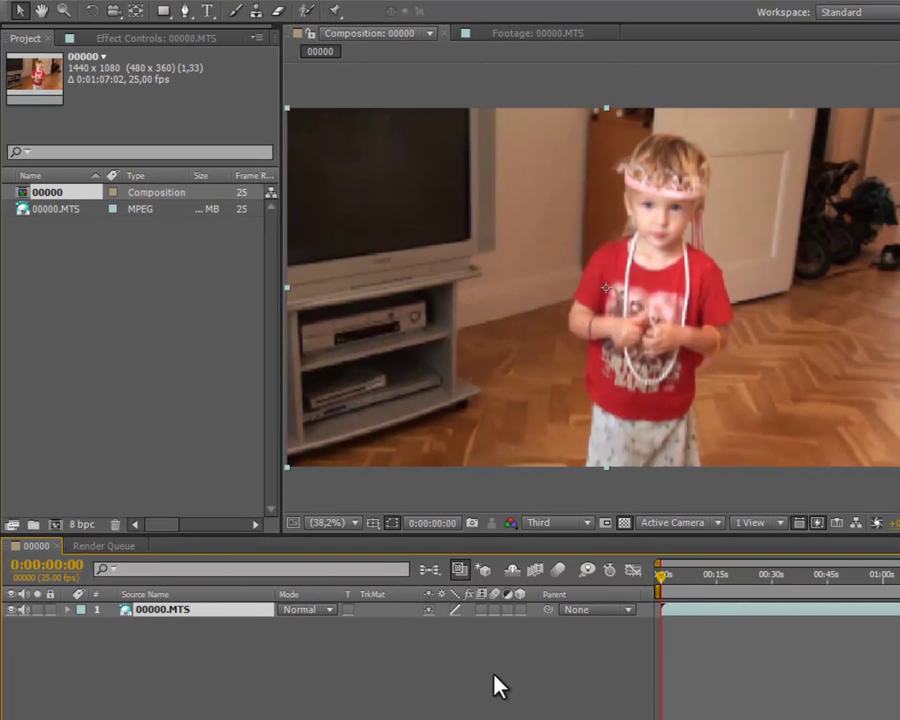
pyautogui.moveTo(665, 582)
pyautogui.mouseDown()
pyautogui.moveTo(703, 585)
pyautogui.moveTo(657, 586)
pyautogui.mouseUp()
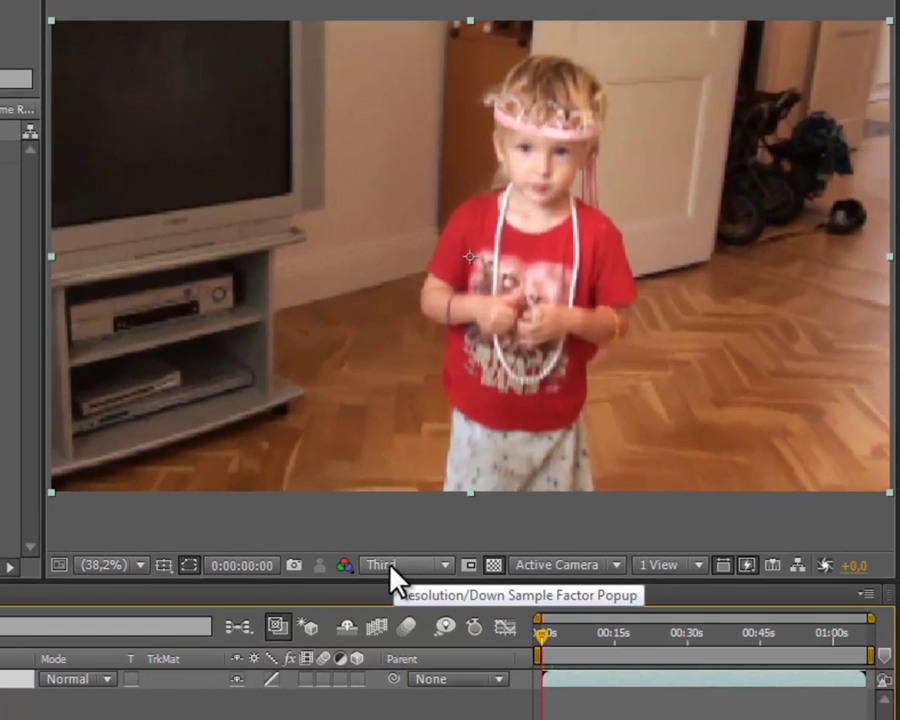
pyautogui.click(436, 565)
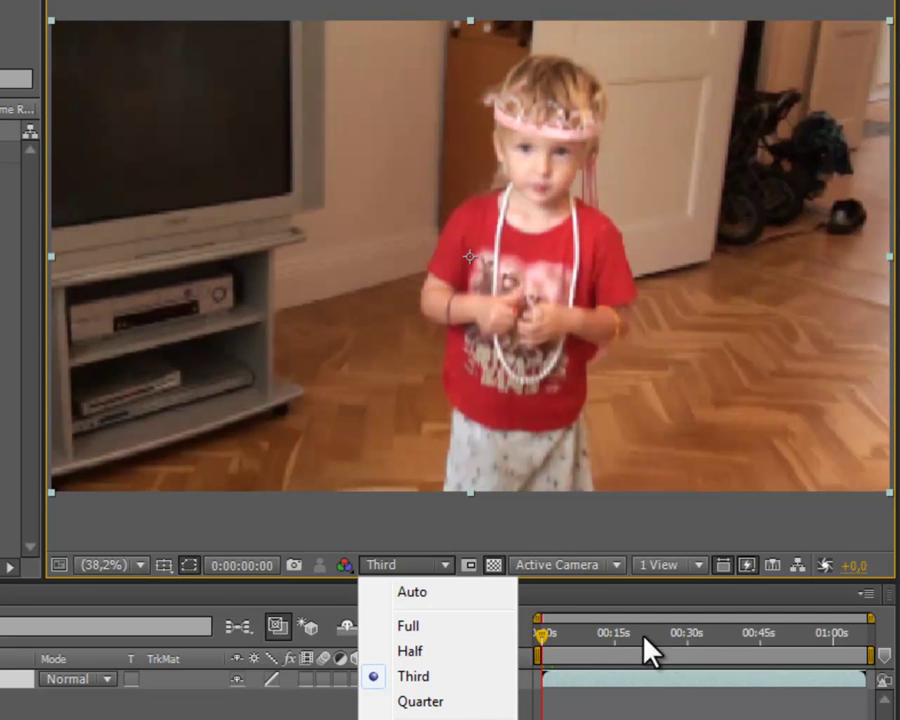
pyautogui.click(421, 626)
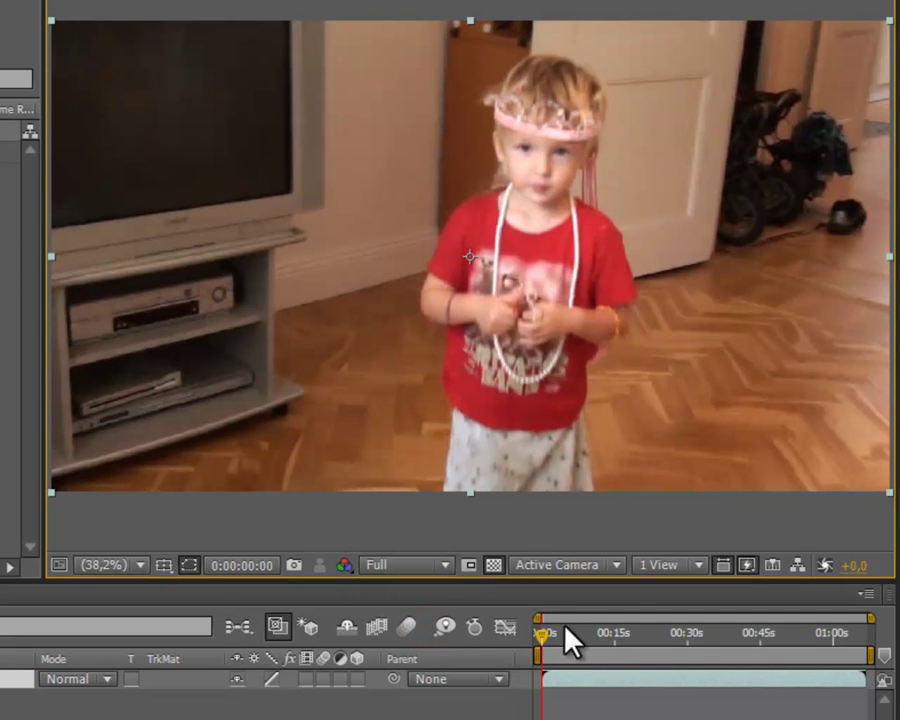
pyautogui.moveTo(552, 645); pyautogui.dragTo(505, 645)
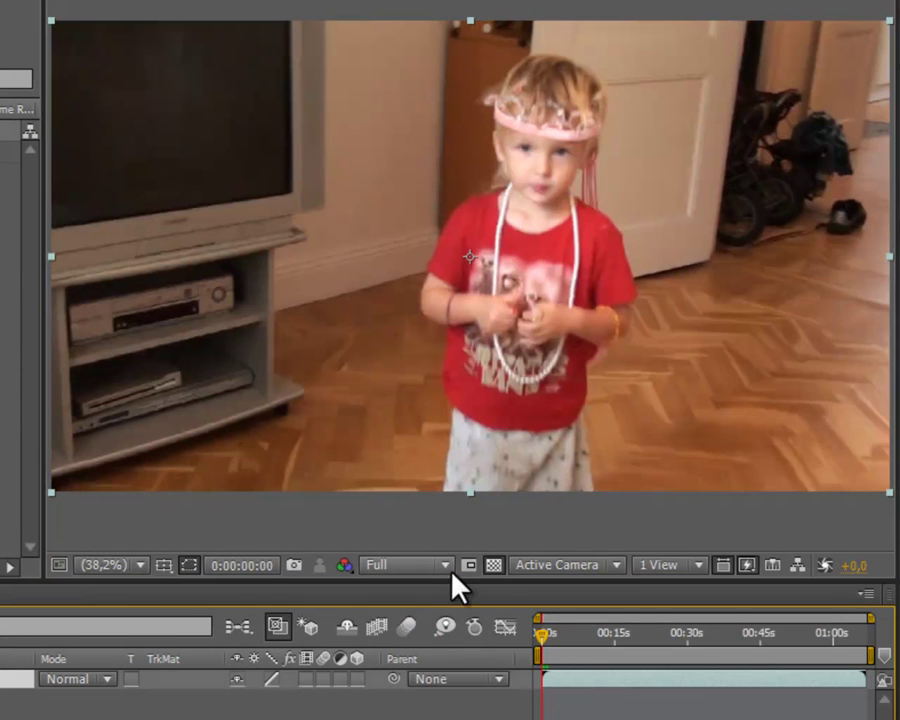
pyautogui.click(447, 567)
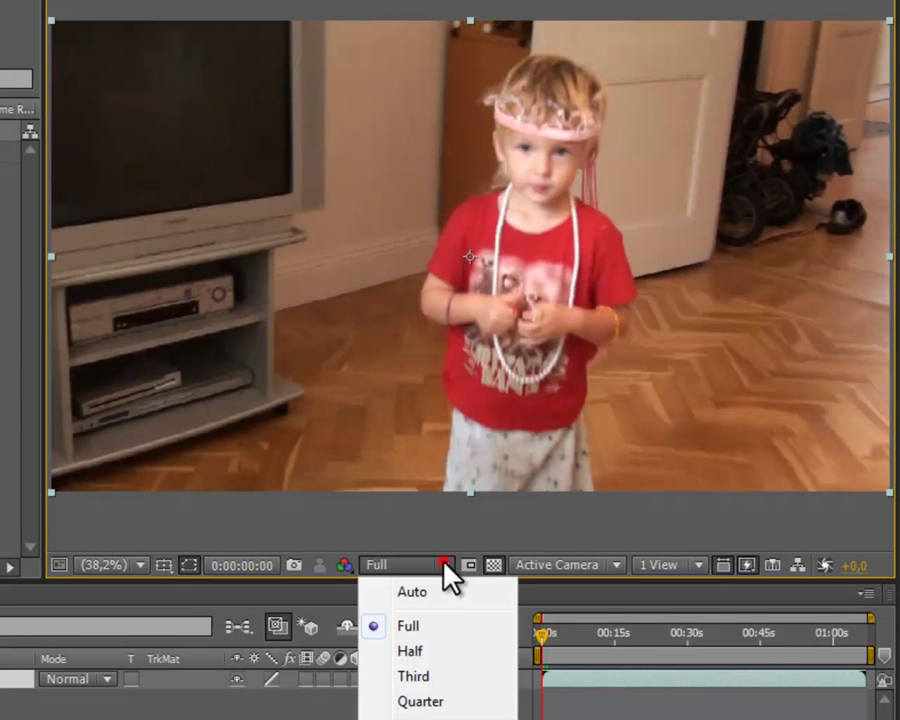
pyautogui.click(416, 676)
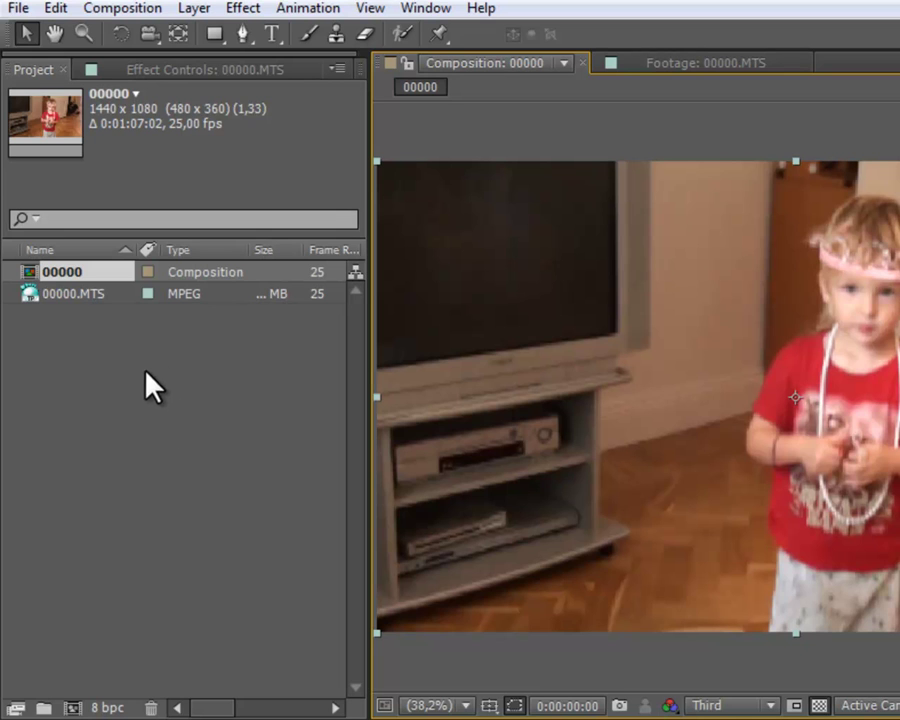
# - Import the overlay clip oldlook_footage .mp4 into the project through Import > File
pyautogui.rightClick(146, 371)
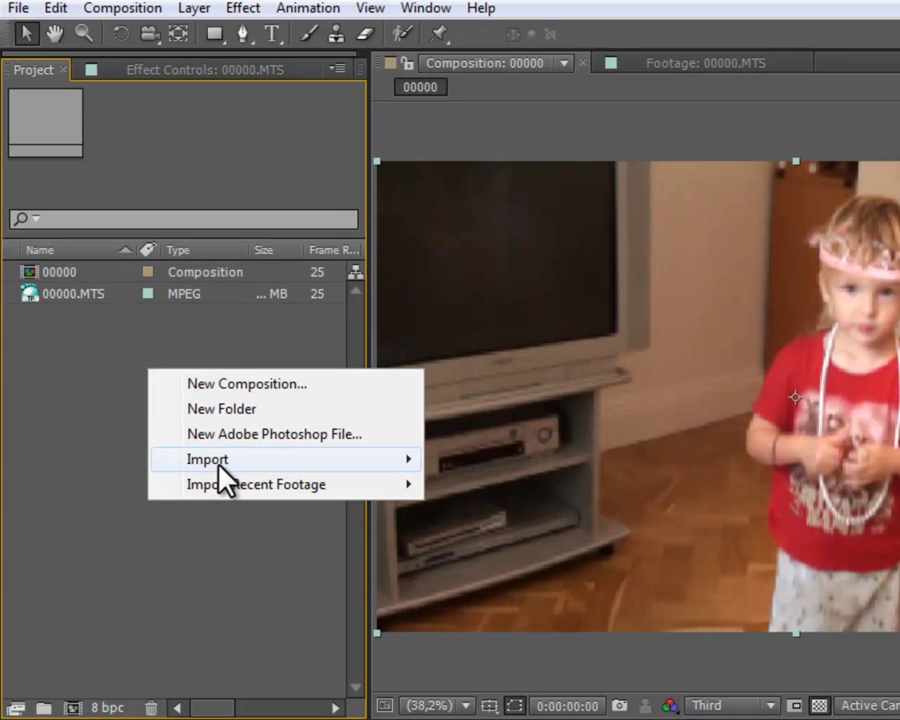
pyautogui.moveTo(219, 465)
pyautogui.click(508, 462)
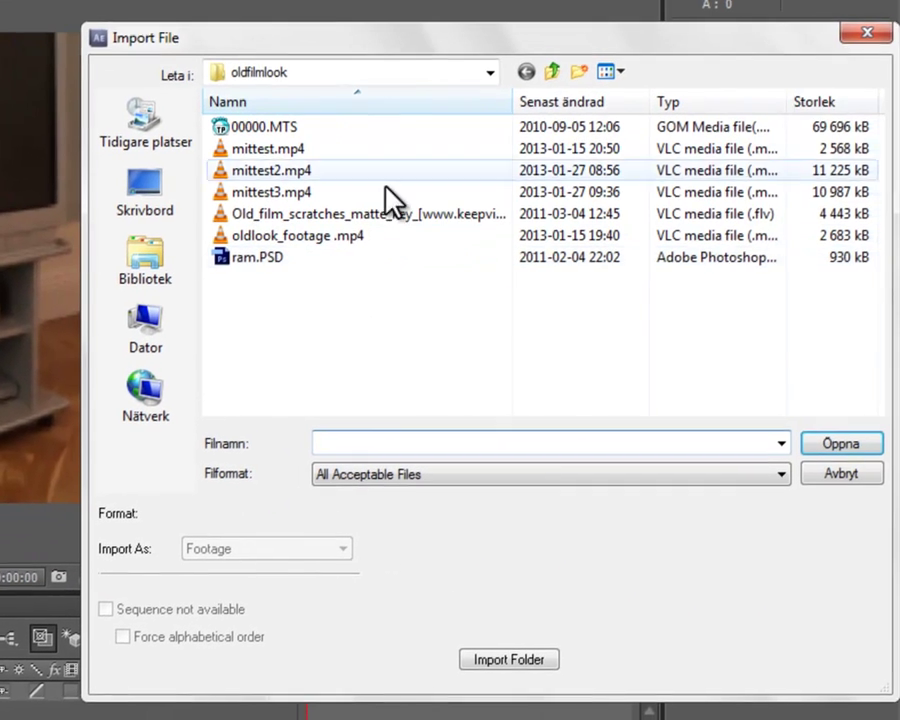
pyautogui.click(266, 236)
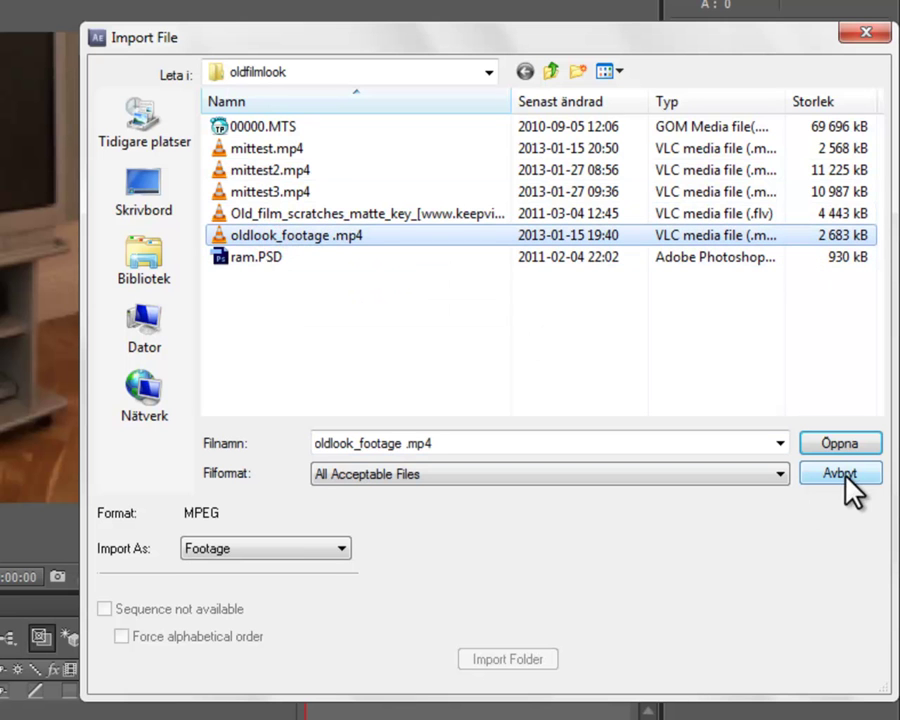
pyautogui.click(805, 448)
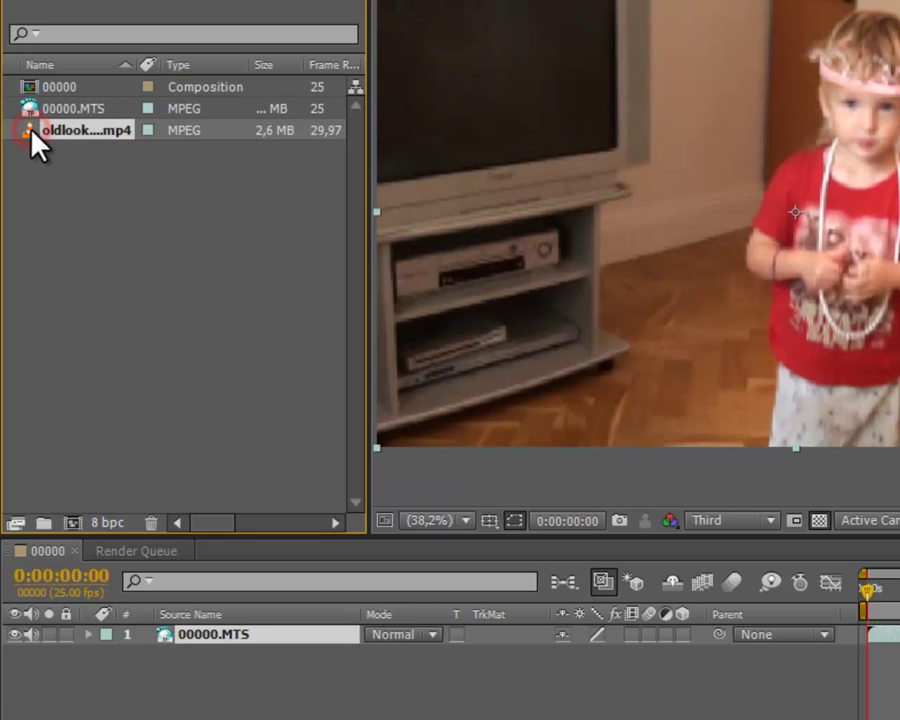
# - Add oldlook_footage .mp4 as a layer above 00000.MTS and scale it to fill the frame
pyautogui.moveTo(30, 130); pyautogui.dragTo(186, 541)
pyautogui.moveTo(185, 541); pyautogui.dragTo(183, 636)
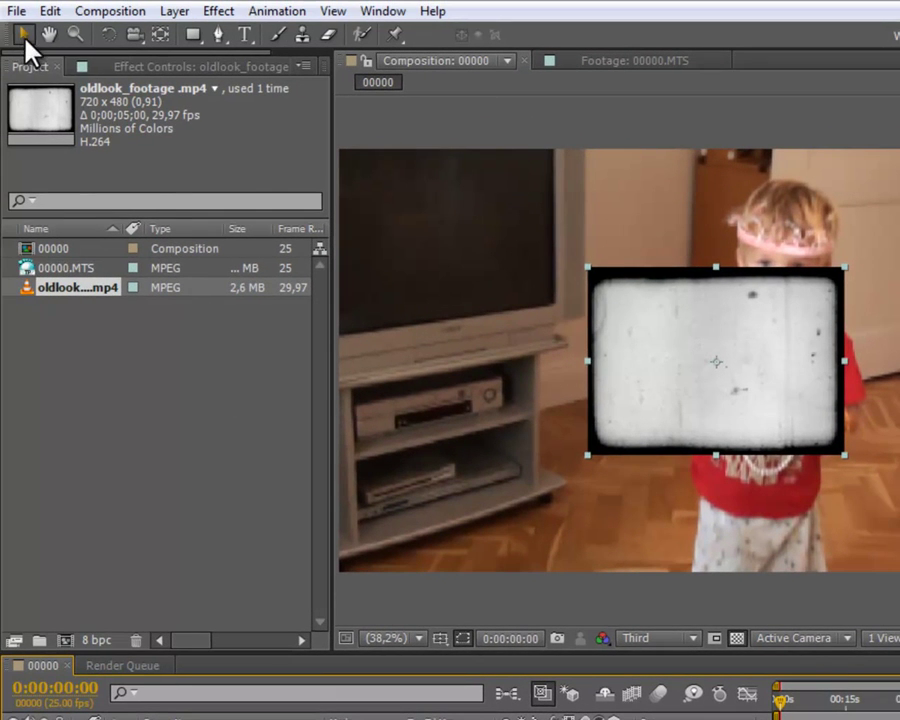
pyautogui.moveTo(587, 456); pyautogui.dragTo(361, 559)
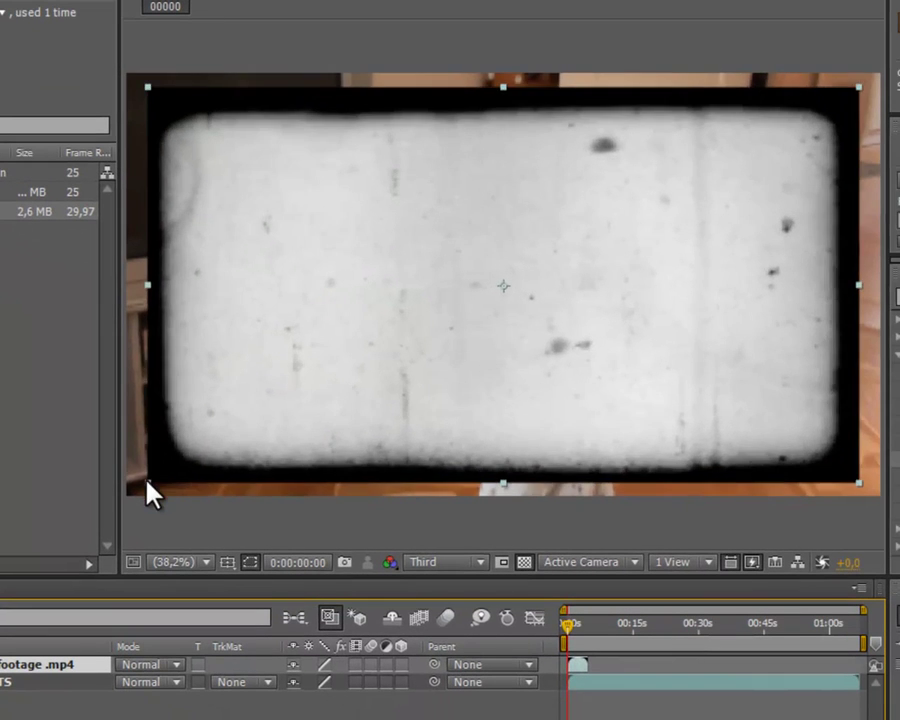
pyautogui.moveTo(147, 482); pyautogui.dragTo(130, 492)
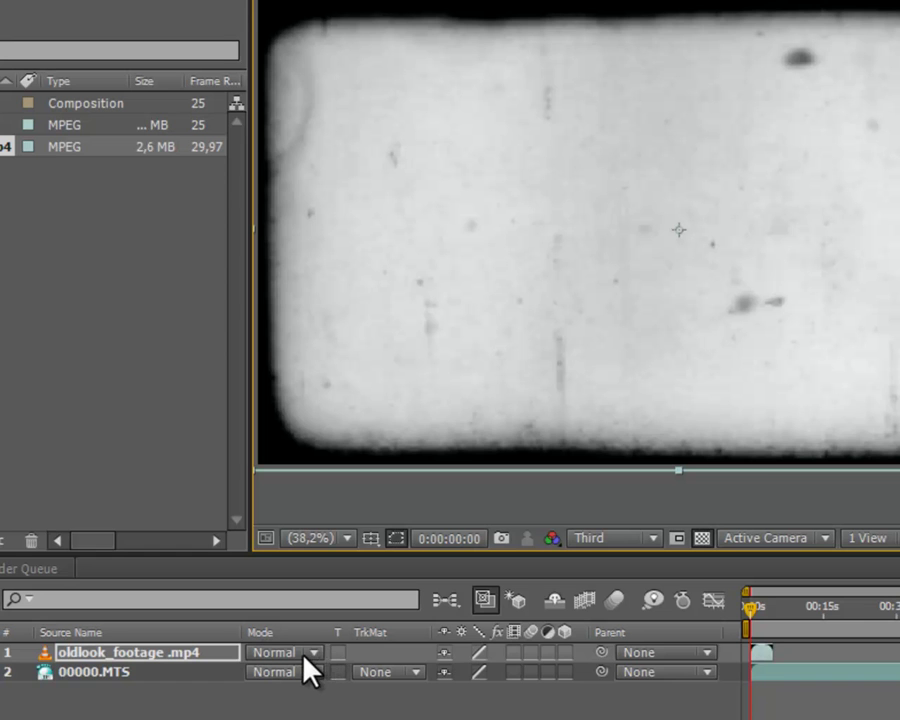
# - Set the oldlook_footage .mp4 layer's blending mode to Multiply, then select 00000.MTS
pyautogui.click(316, 651)
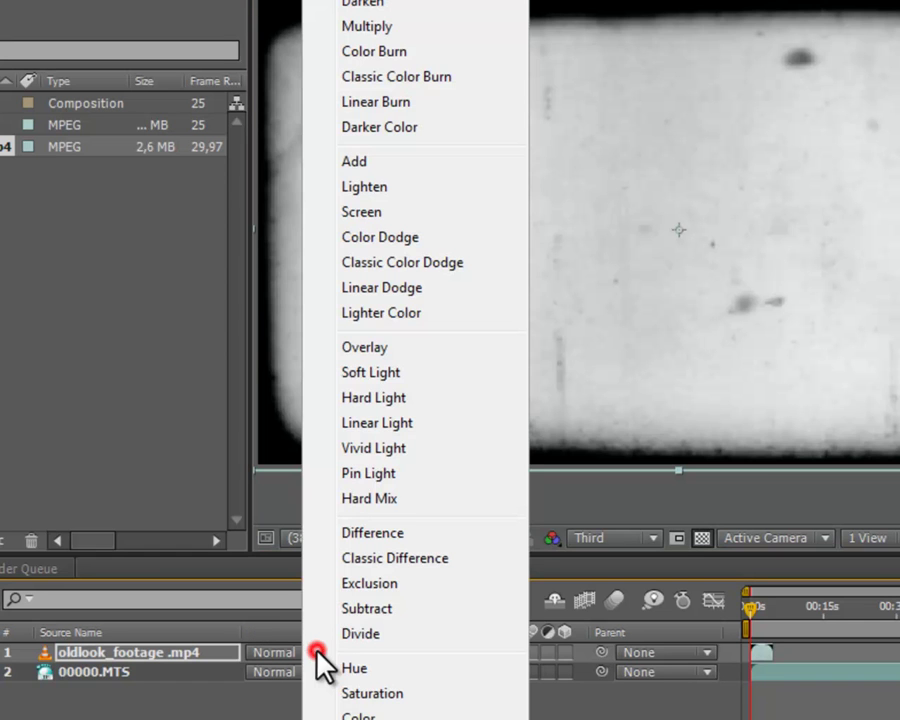
pyautogui.click(390, 30)
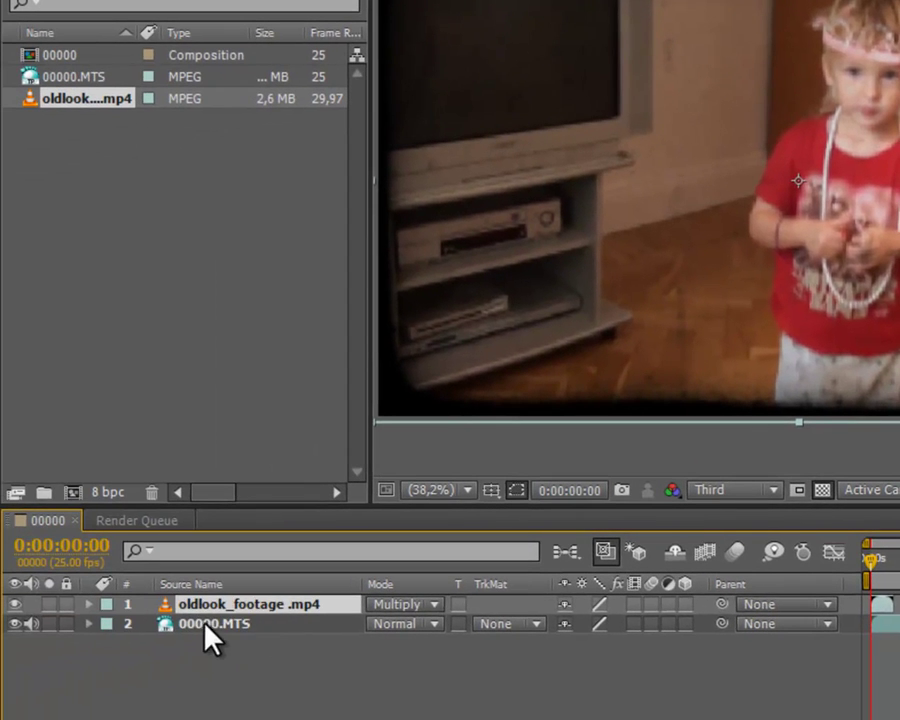
pyautogui.click(210, 624)
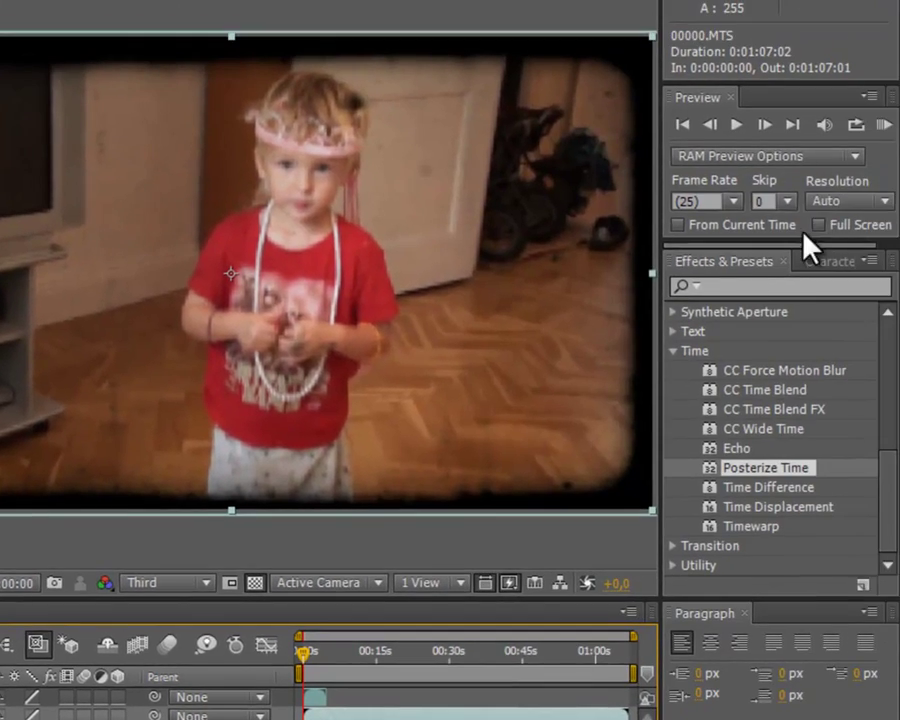
# - Search Effects & Presets for 'tint' and apply Color Correction > Tint to 00000.MTS
pyautogui.click(729, 287)
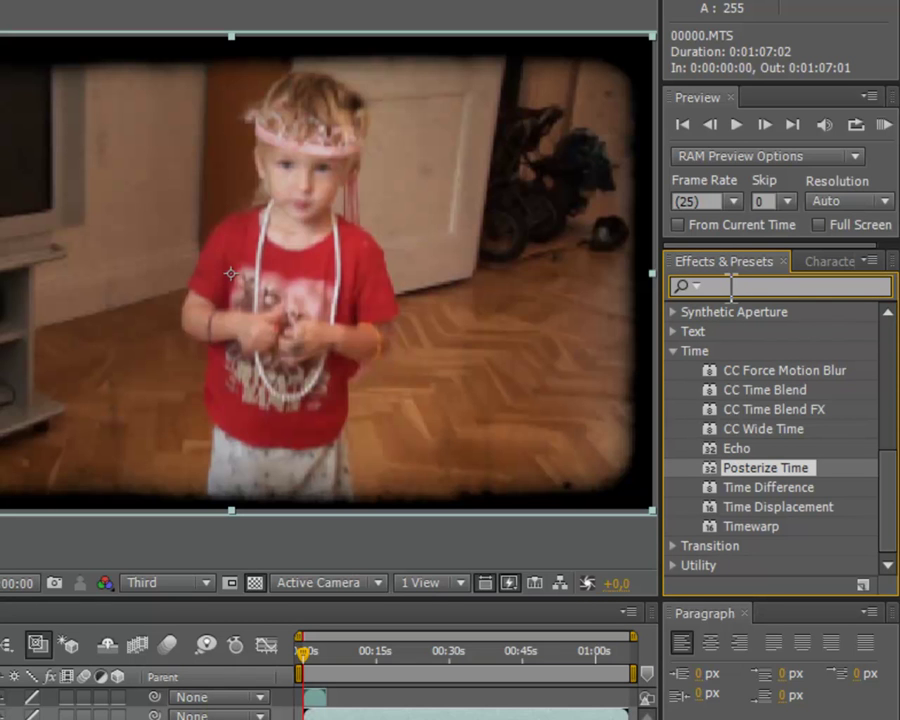
pyautogui.write('tint')
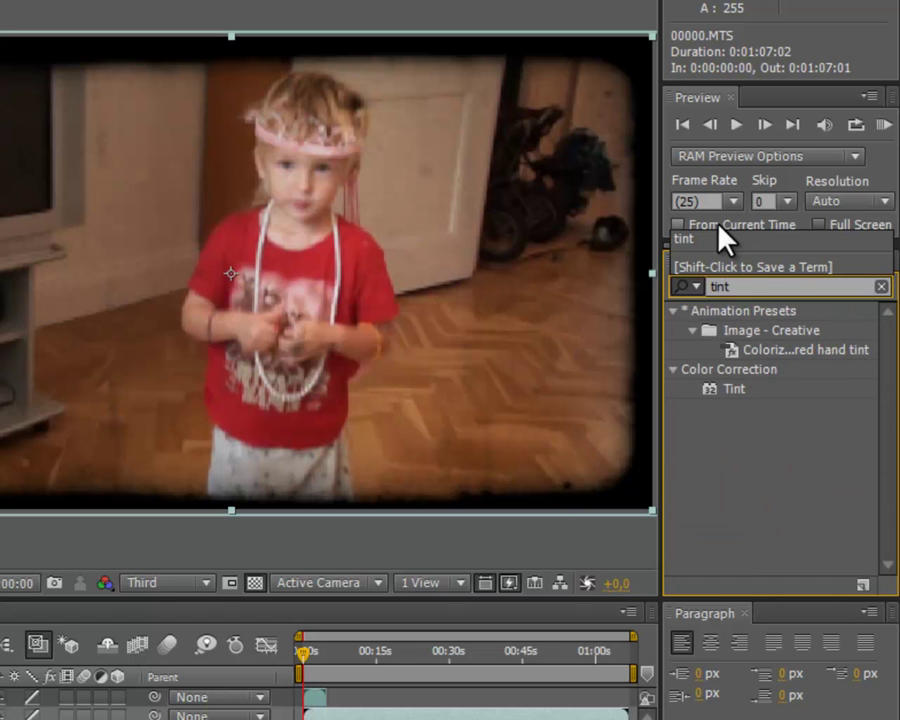
pyautogui.doubleClick(738, 388)
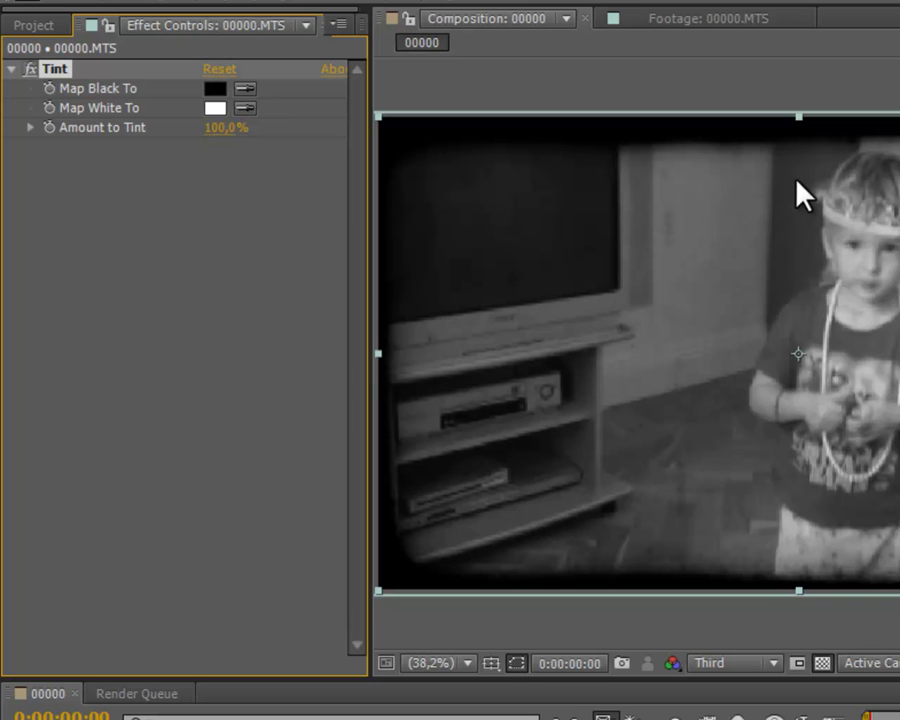
# - Set the Tint effect's Map Black To colour to dark brown 2D1500
pyautogui.click(215, 89)
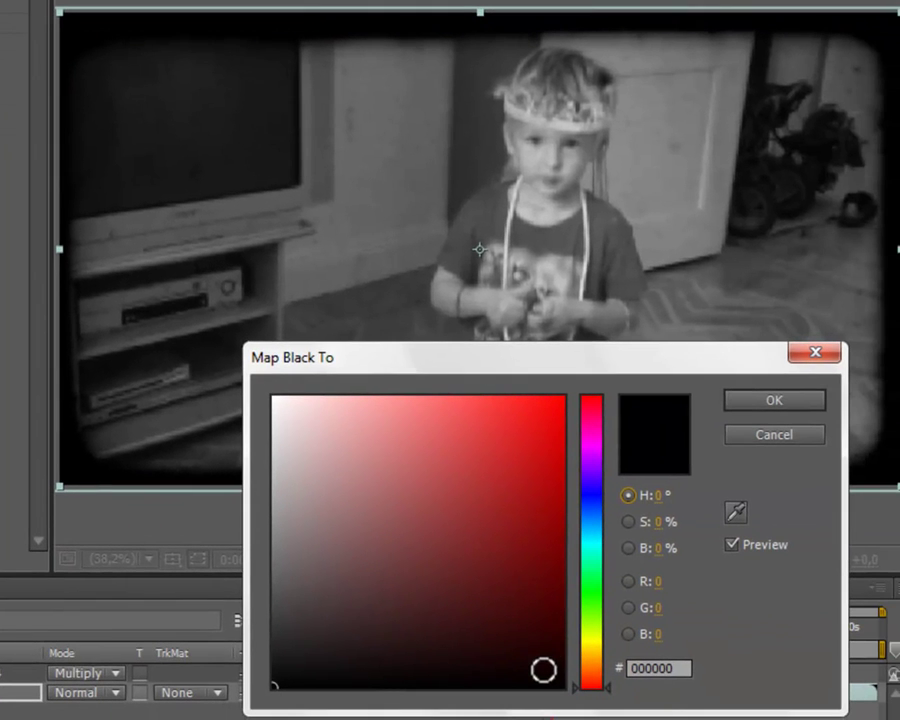
pyautogui.moveTo(543, 668)
pyautogui.mouseDown()
pyautogui.moveTo(575, 657)
pyautogui.moveTo(561, 647)
pyautogui.moveTo(598, 655)
pyautogui.moveTo(569, 633)
pyautogui.mouseUp()
pyautogui.click(597, 667)
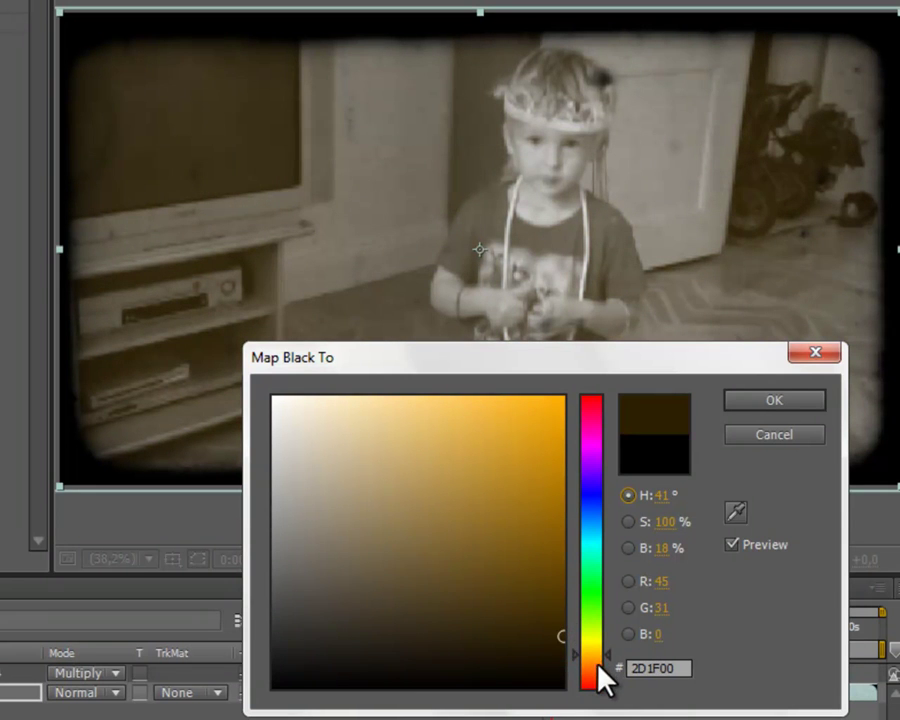
pyautogui.click(598, 663)
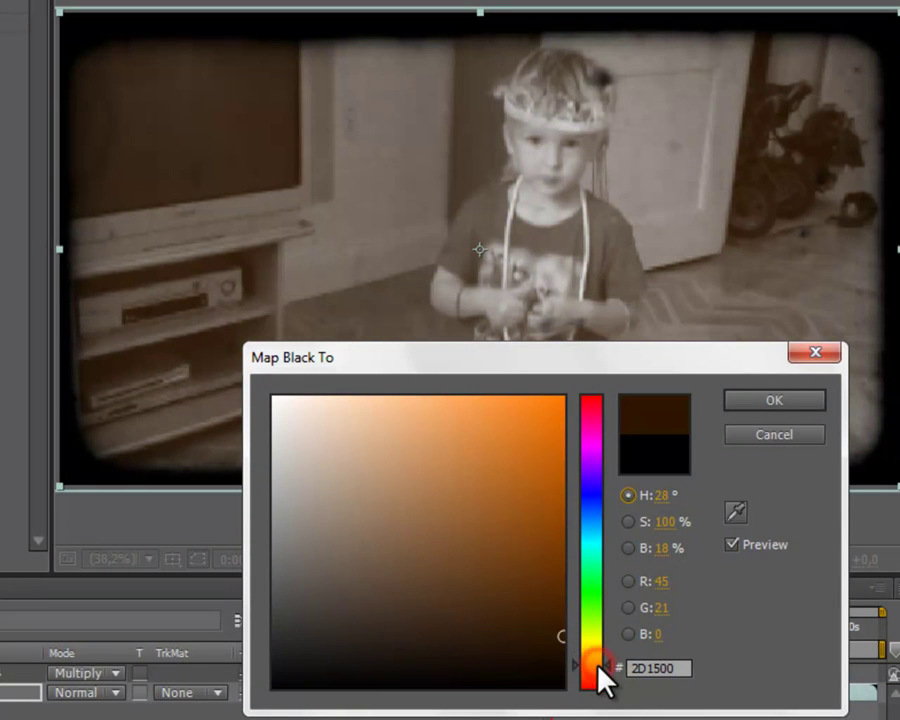
pyautogui.click(775, 403)
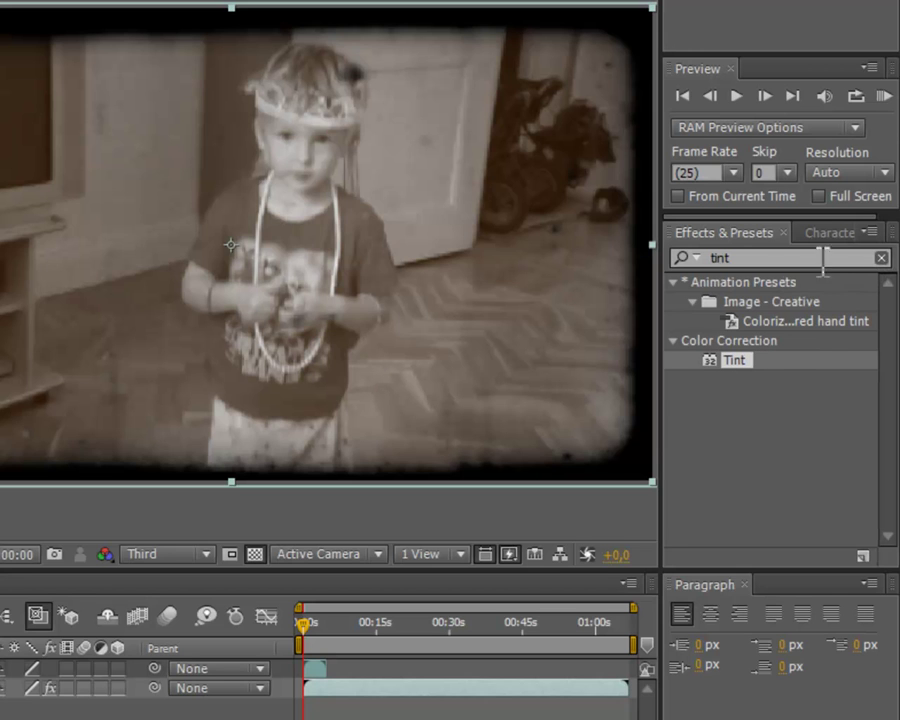
# - Apply Brightness & Contrast to 00000.MTS and raise Contrast to 31
pyautogui.click(880, 258)
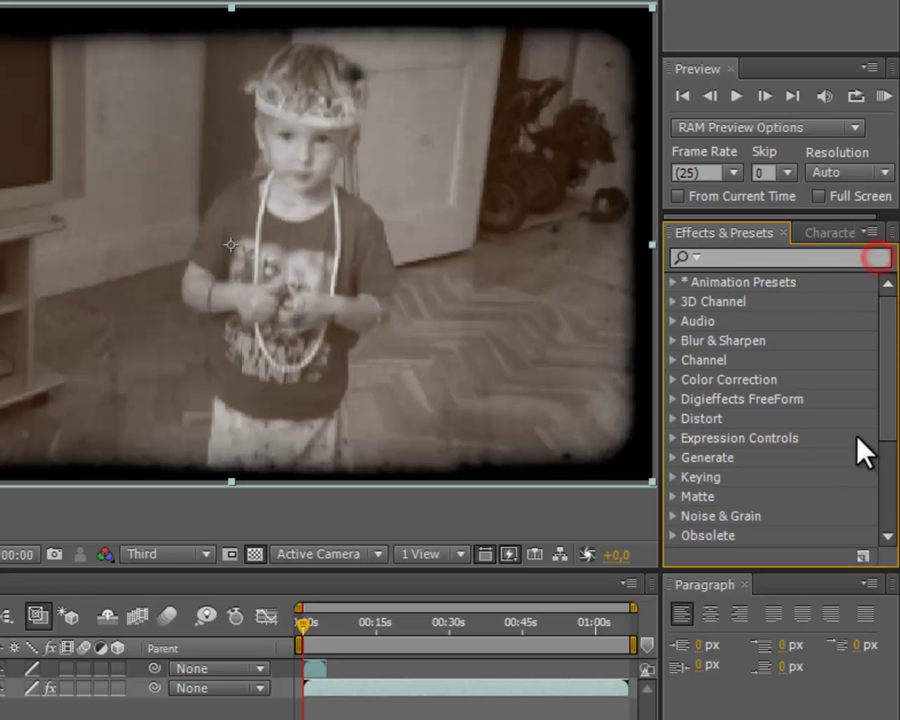
pyautogui.click(673, 380)
pyautogui.click(775, 380)
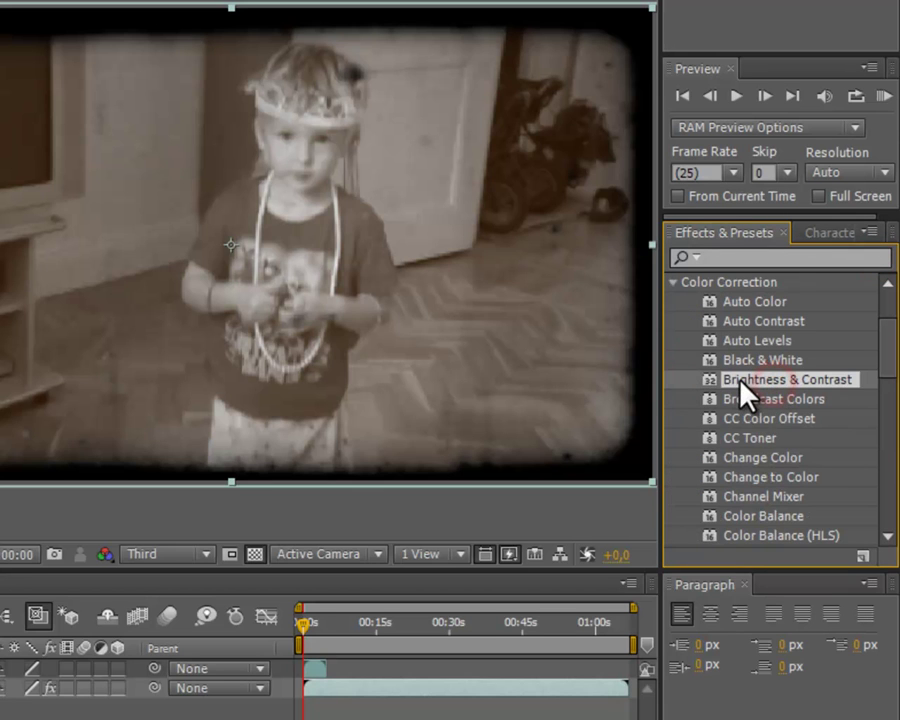
pyautogui.doubleClick(742, 380)
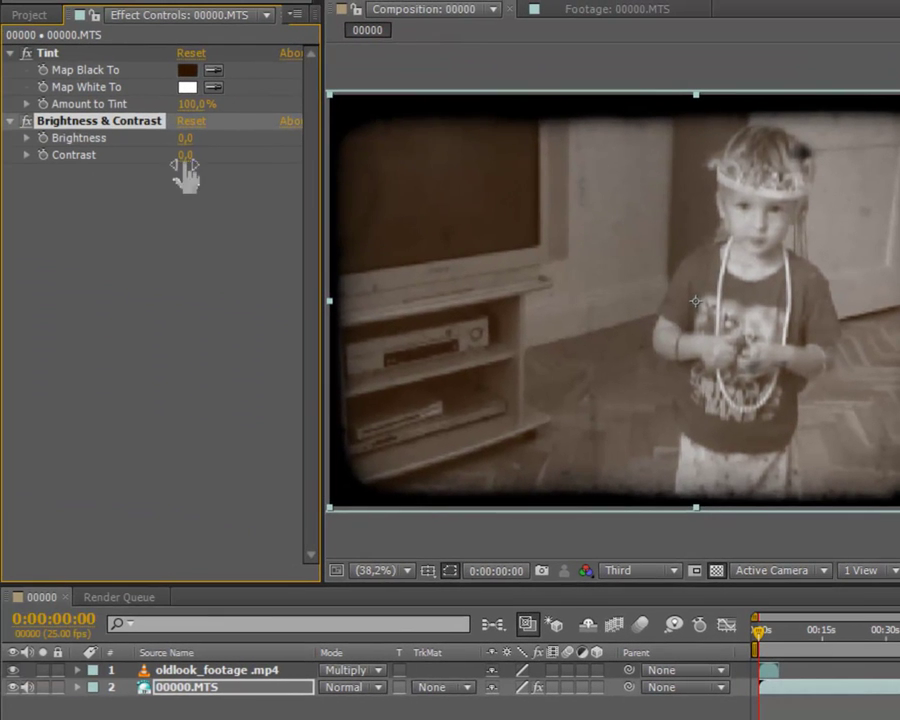
pyautogui.moveTo(155, 150); pyautogui.dragTo(217, 161)
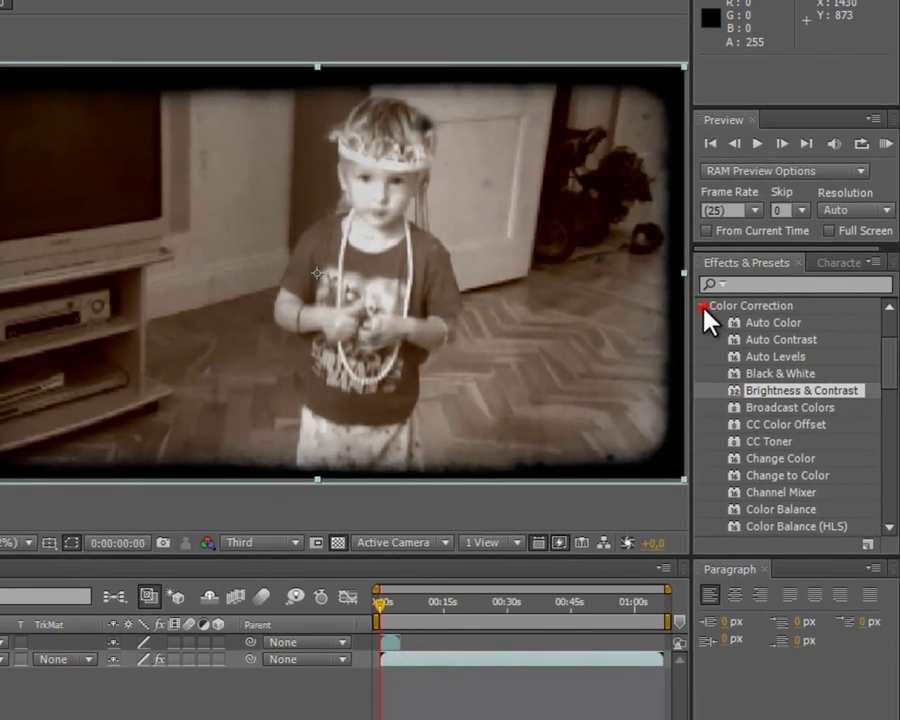
# - Locate Posterize Time under the Time category in Effects & Presets
pyautogui.click(702, 306)
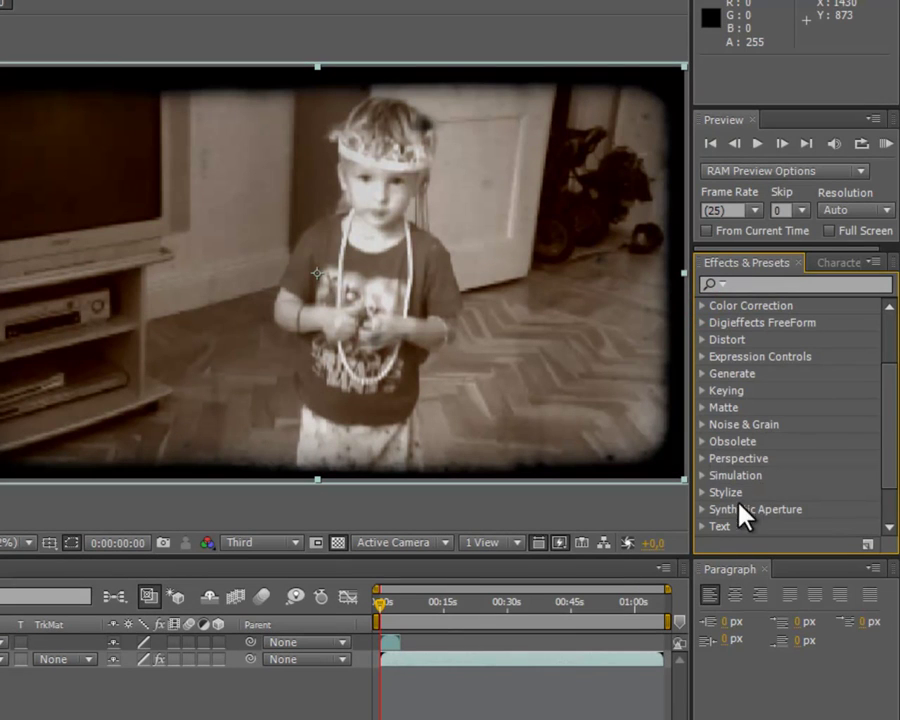
pyautogui.moveTo(888, 405); pyautogui.dragTo(882, 462)
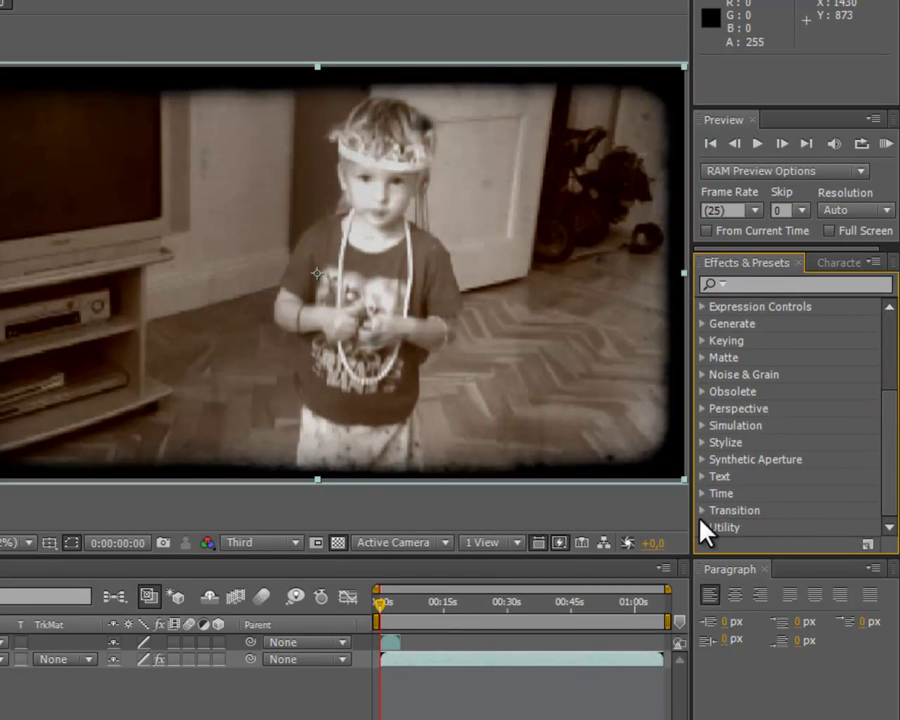
pyautogui.click(702, 493)
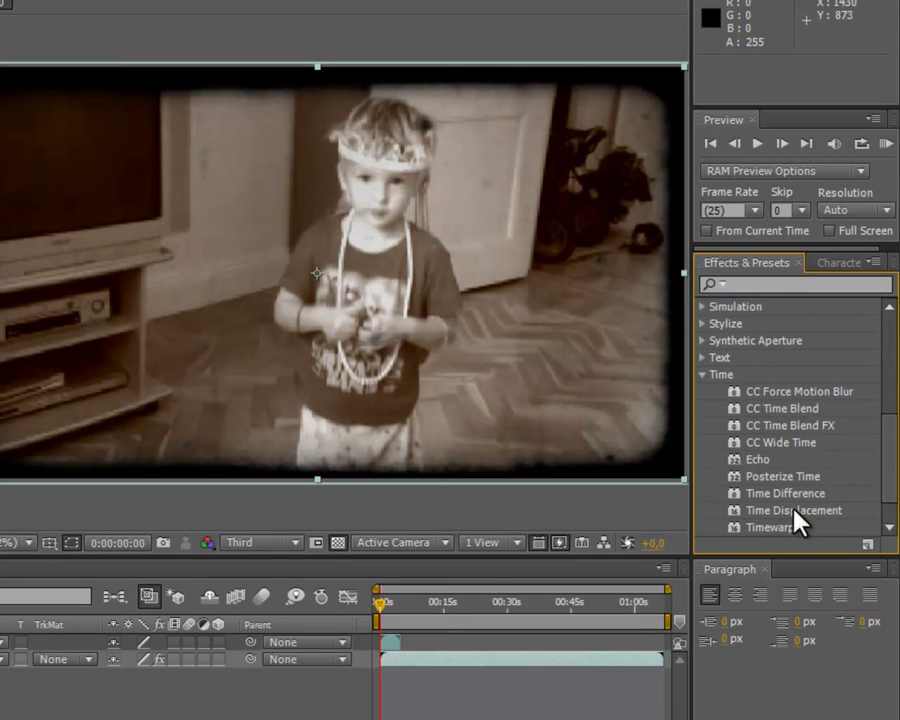
pyautogui.click(771, 478)
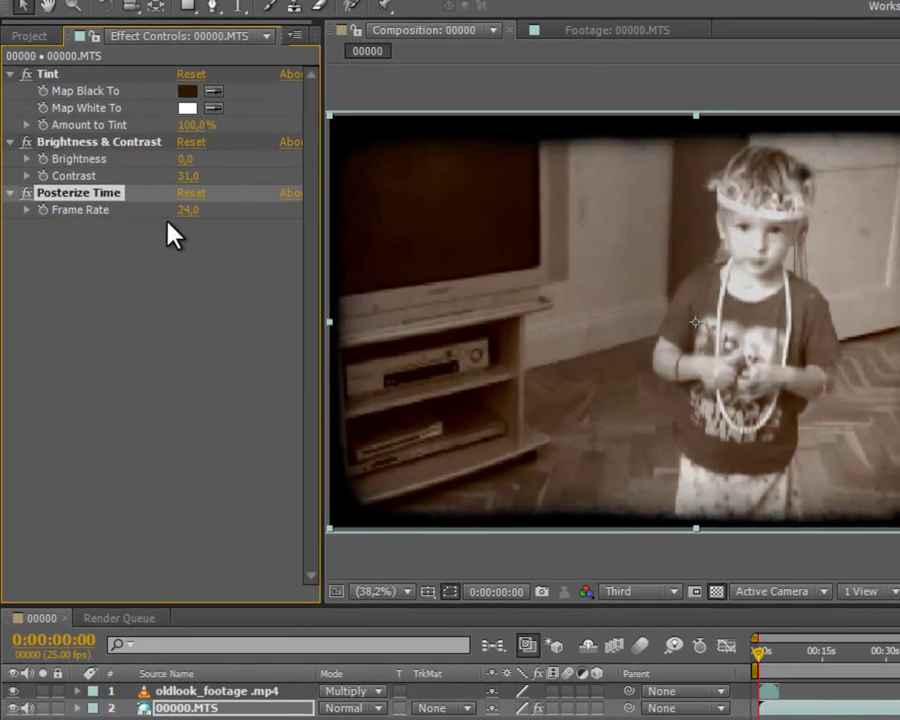
# - Apply Posterize Time to 00000.MTS with a Frame Rate of 10
pyautogui.moveTo(186, 213); pyautogui.dragTo(190, 222)
pyautogui.click(188, 211)
pyautogui.write('10')
pyautogui.press('Return')
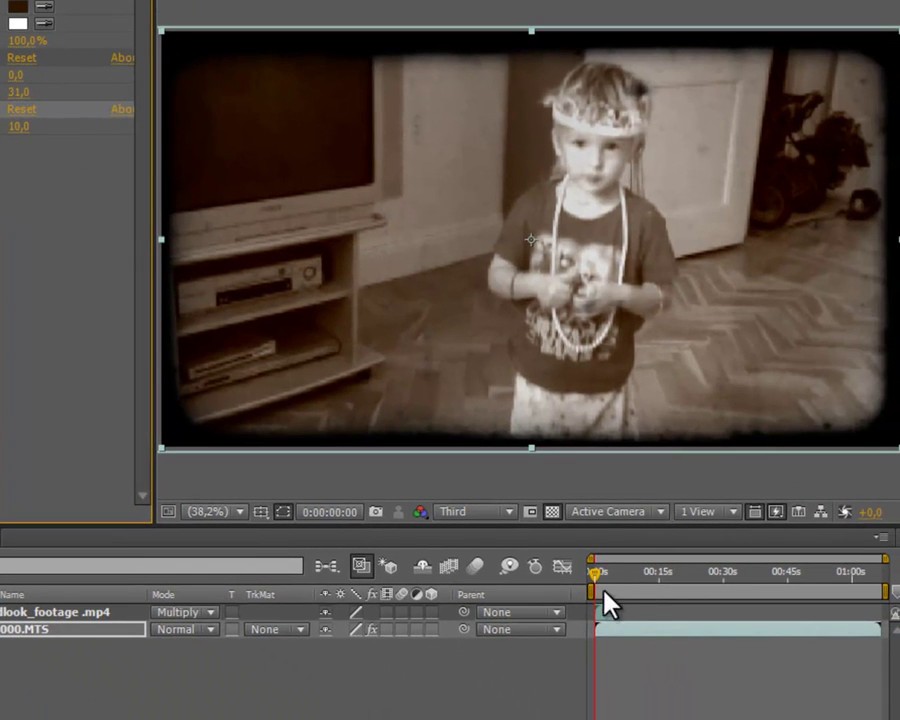
# - Move to about 3 seconds, zoom the timeline in, and select the oldlook_footage .mp4 layer
pyautogui.click(755, 648)
pyautogui.moveTo(605, 585); pyautogui.dragTo(610, 585)
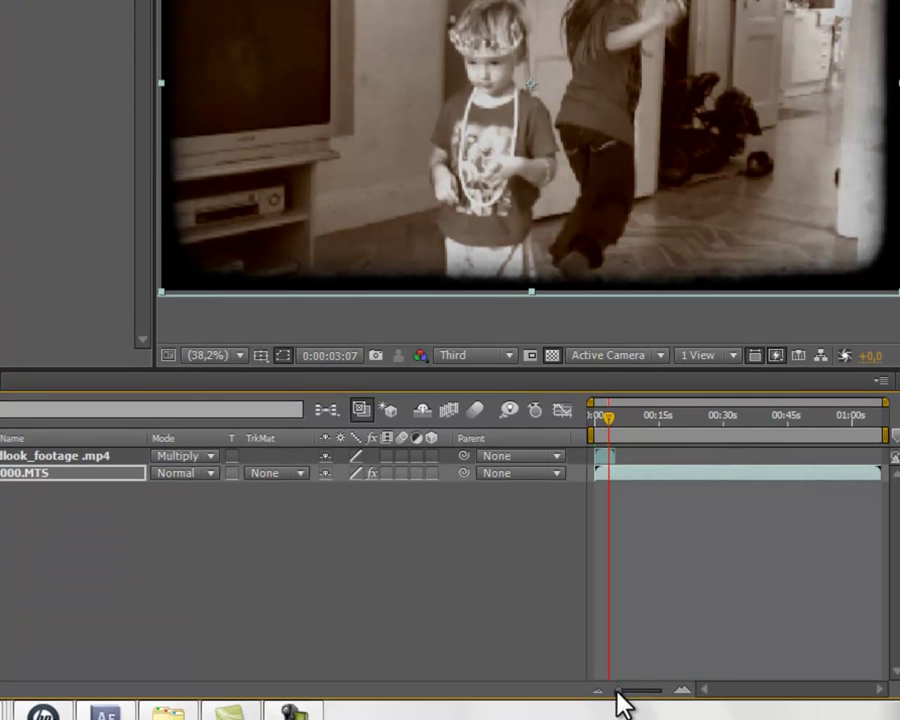
pyautogui.moveTo(618, 690); pyautogui.dragTo(652, 690)
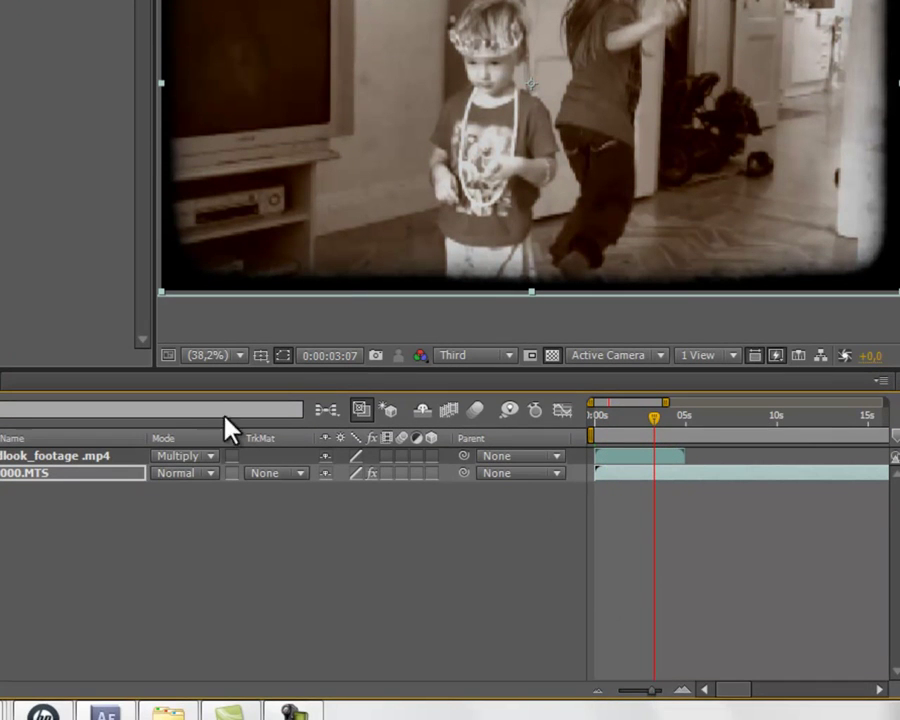
pyautogui.click(38, 457)
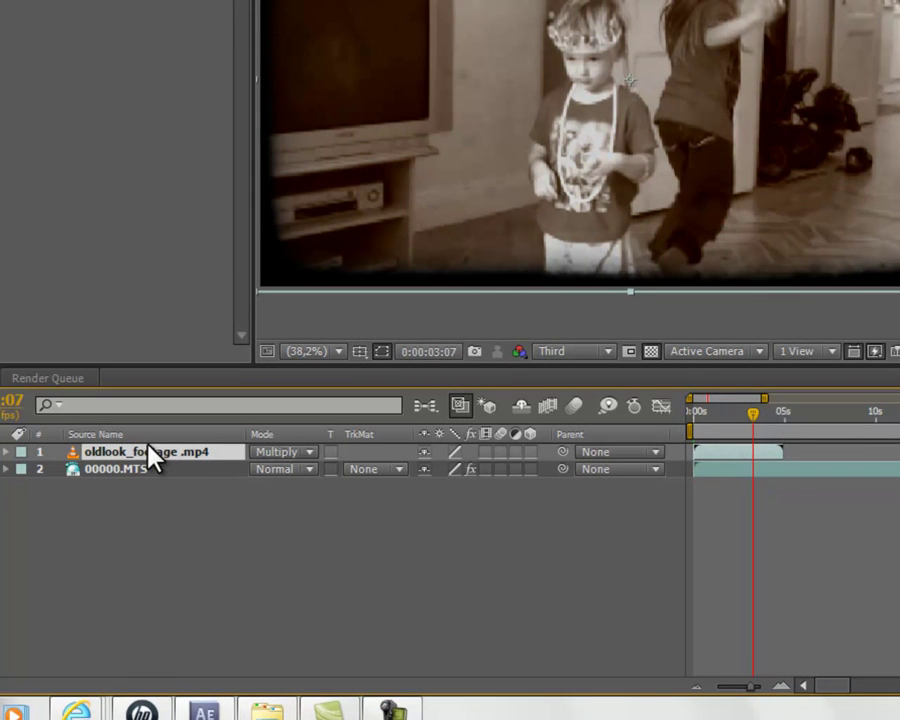
# - Duplicate the oldlook_footage.mp4 overlay twice, giving three overlay layers
pyautogui.hotkey('ctrl', 'd')
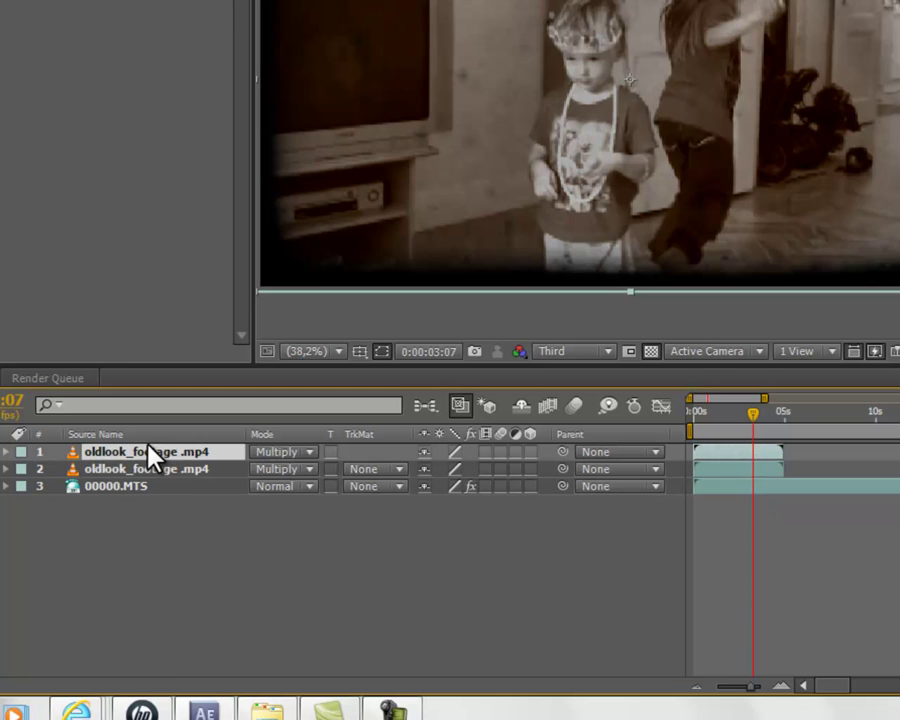
pyautogui.hotkey('ctrl', 'd')
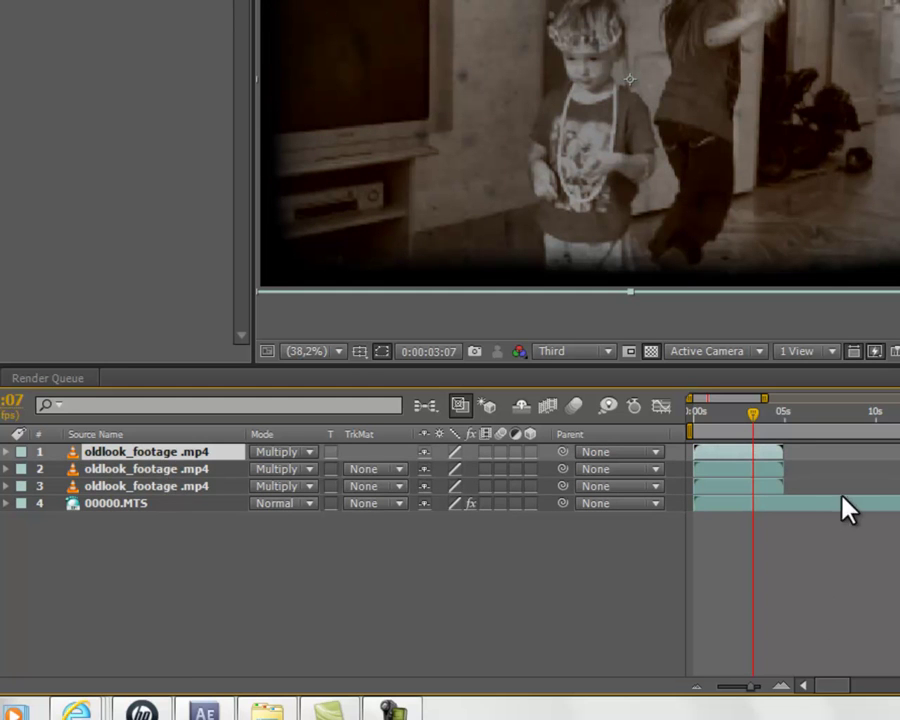
pyautogui.click(834, 686)
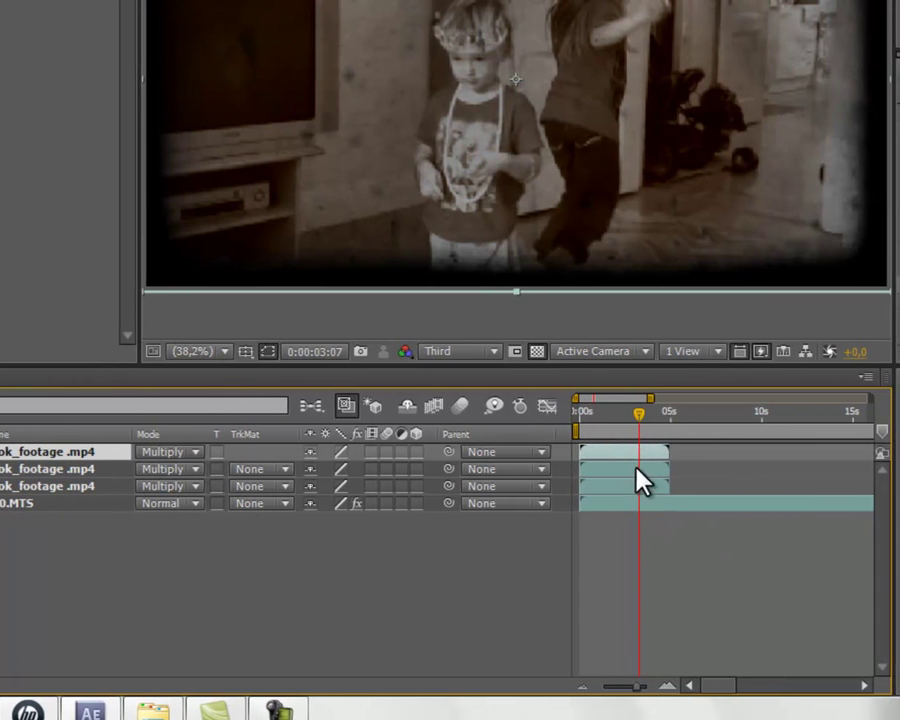
pyautogui.click(684, 614)
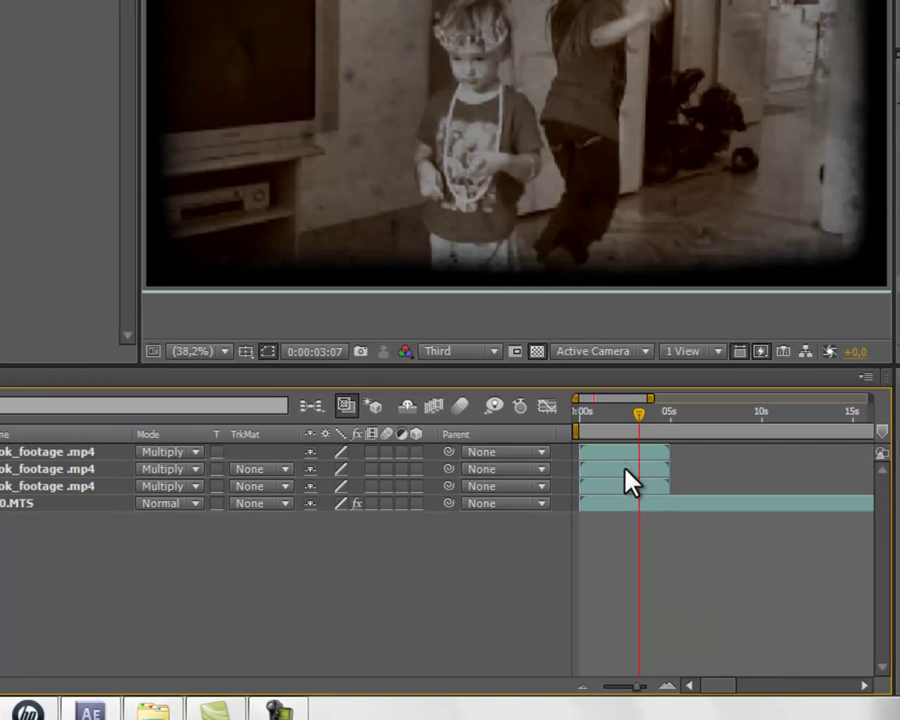
# - Try offsetting the copies to about 5s and 9s, undo it, then select all three overlays
pyautogui.moveTo(625, 468); pyautogui.dragTo(714, 468)
pyautogui.moveTo(628, 453); pyautogui.dragTo(800, 462)
pyautogui.moveTo(626, 418)
pyautogui.mouseDown()
pyautogui.moveTo(750, 428)
pyautogui.moveTo(688, 420)
pyautogui.mouseUp()
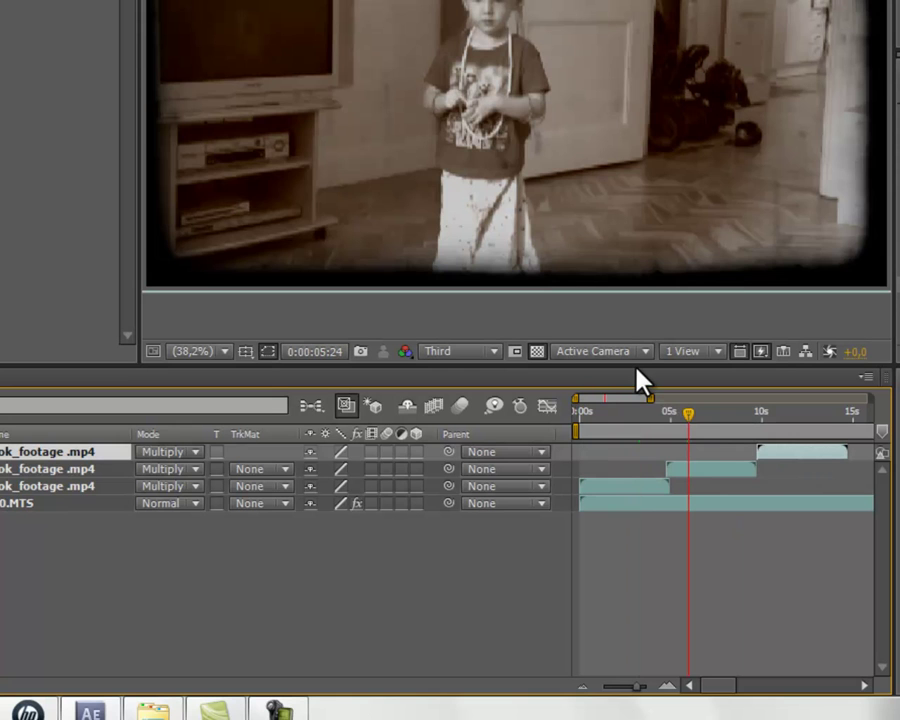
pyautogui.hotkey('ctrl', 'z')
pyautogui.hotkey('ctrl', 'z')
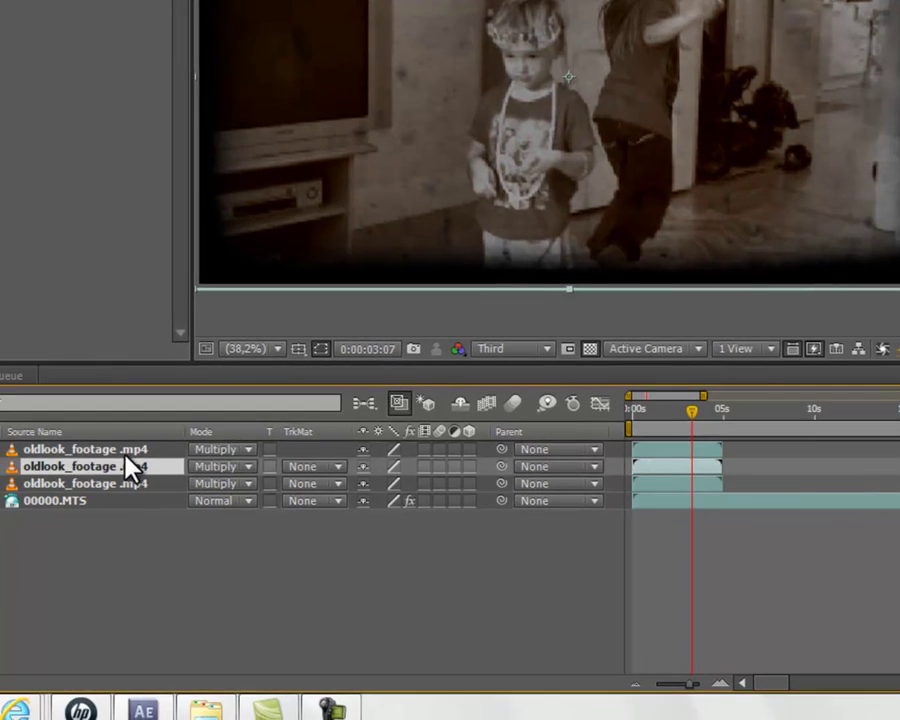
pyautogui.click(67, 451)
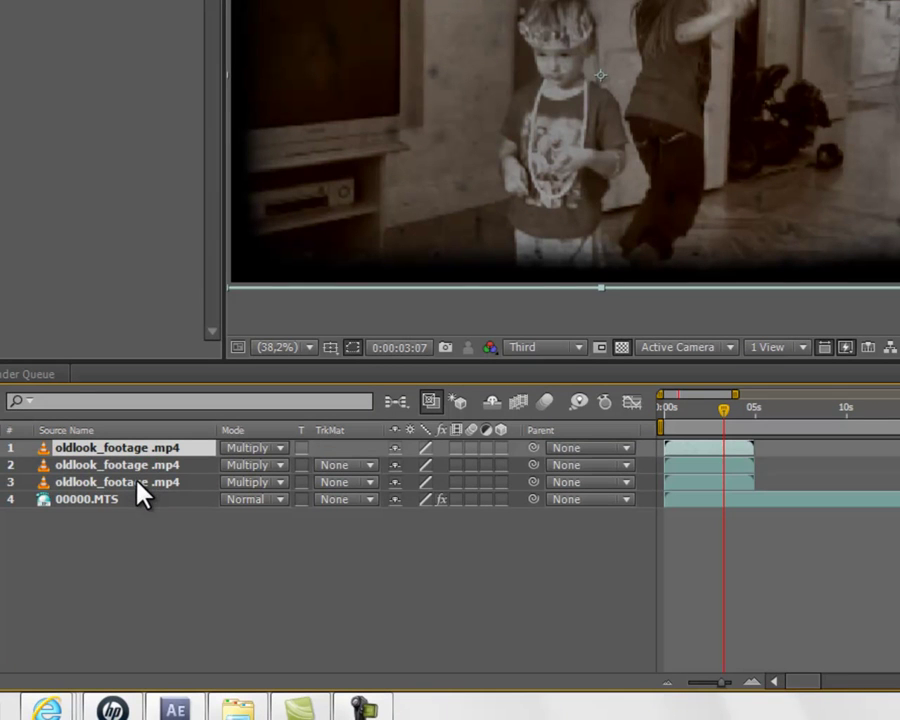
pyautogui.keyDown('shift'); pyautogui.click(137, 482); pyautogui.keyUp('shift')
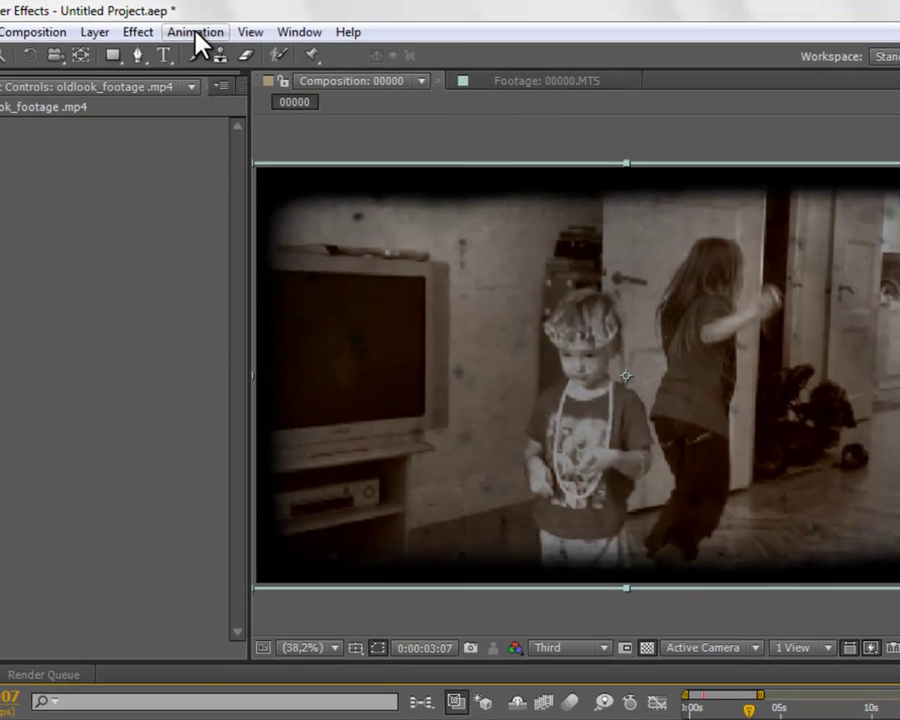
# - Stagger the three overlay layers back-to-back with Sequence Layers, then zoom the timeline out to the full clip
pyautogui.click(195, 33)
pyautogui.moveTo(333, 241)
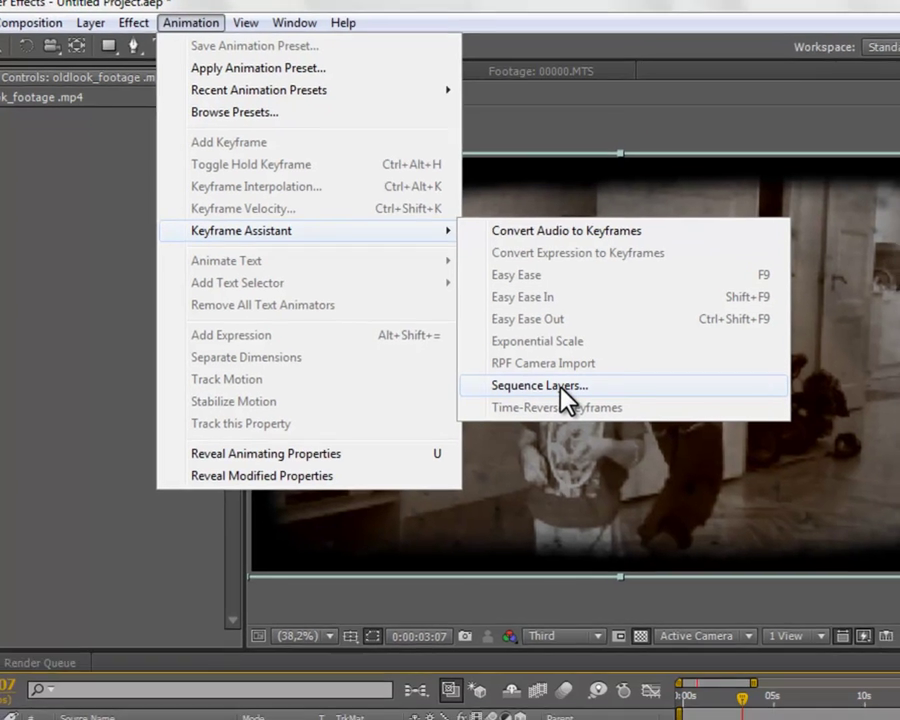
pyautogui.click(566, 396)
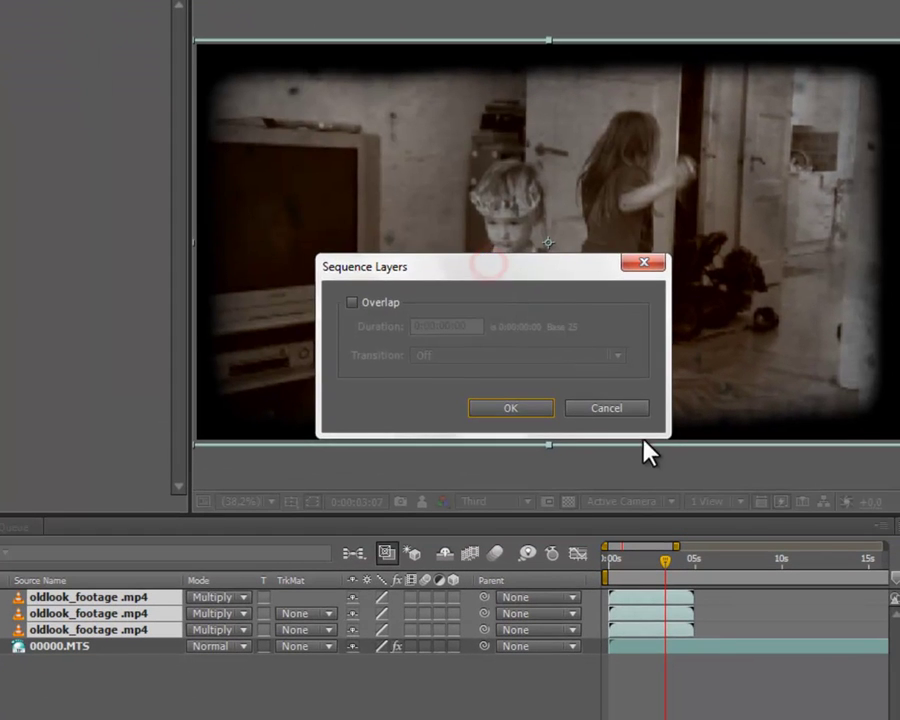
pyautogui.click(520, 407)
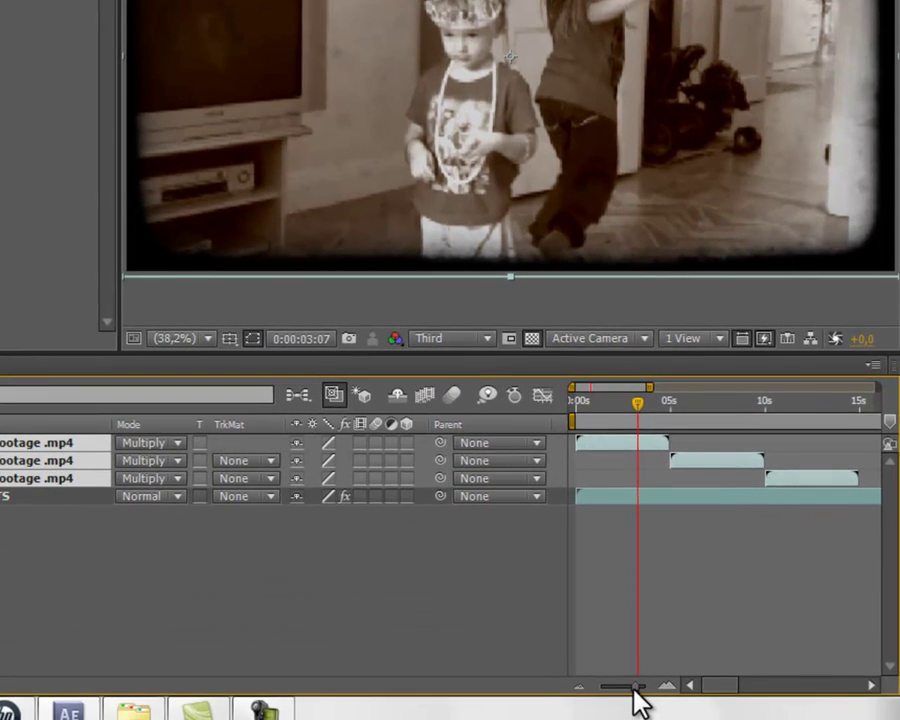
pyautogui.moveTo(634, 690); pyautogui.dragTo(583, 699)
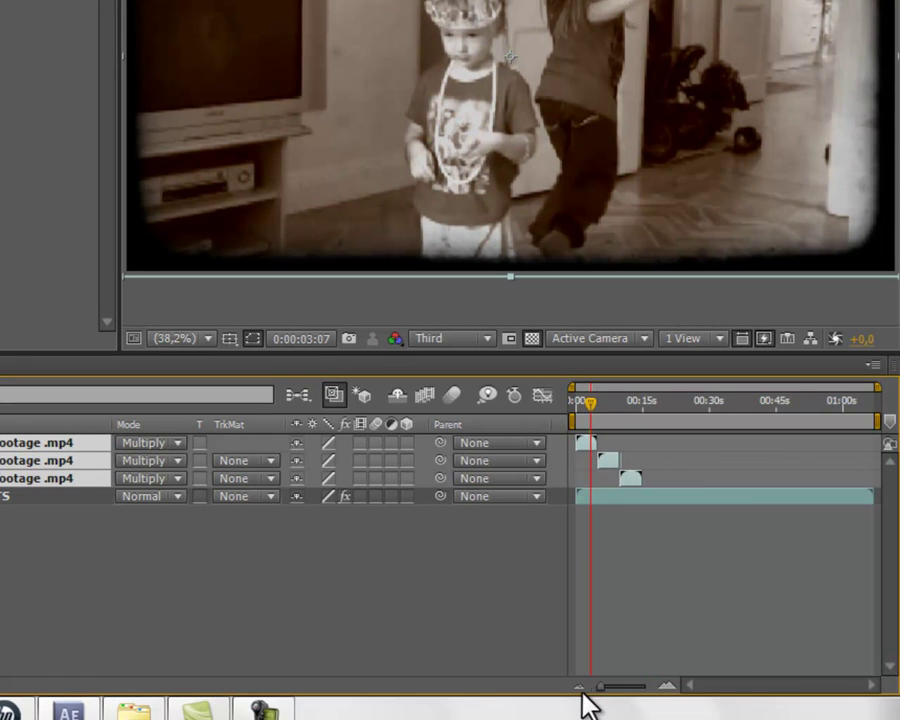
# - End the work area at the third overlay layer's out point, 0:00:14:24
pyautogui.moveTo(593, 405); pyautogui.dragTo(797, 418)
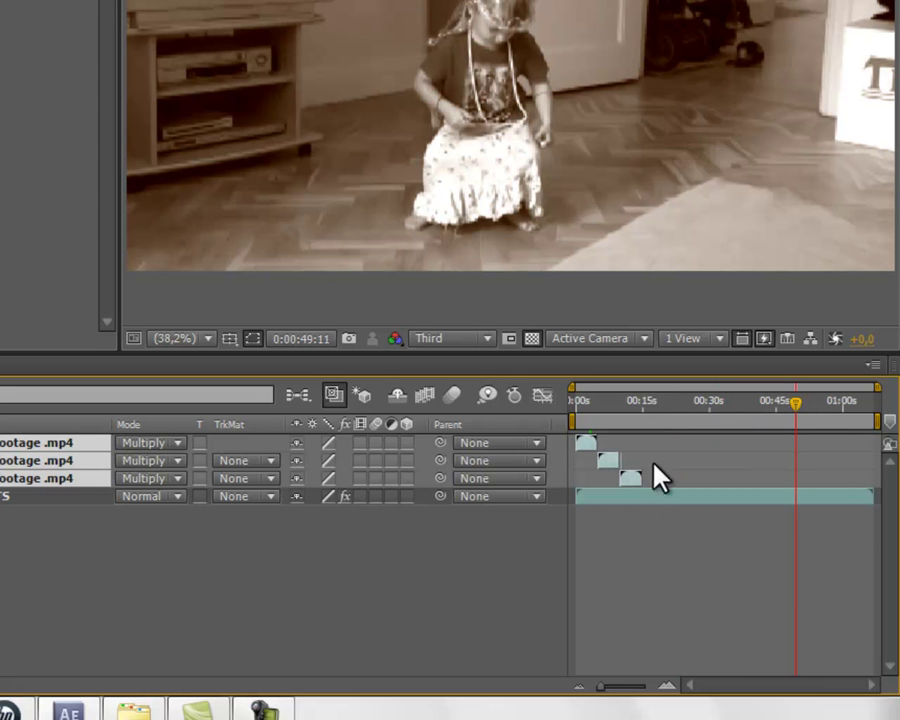
pyautogui.moveTo(646, 412); pyautogui.dragTo(638, 412)
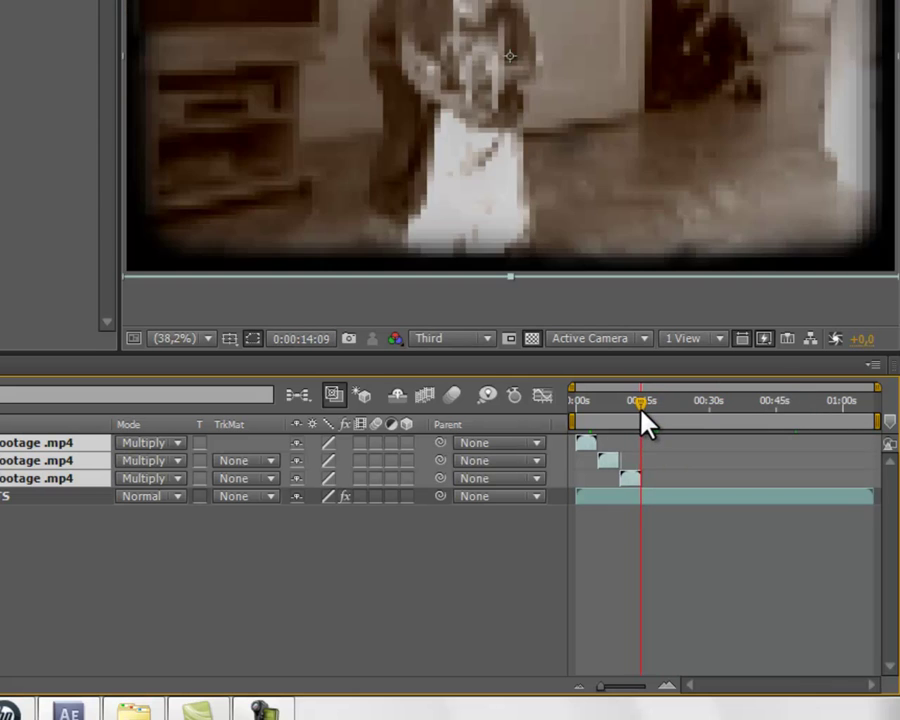
pyautogui.moveTo(607, 685); pyautogui.dragTo(635, 690)
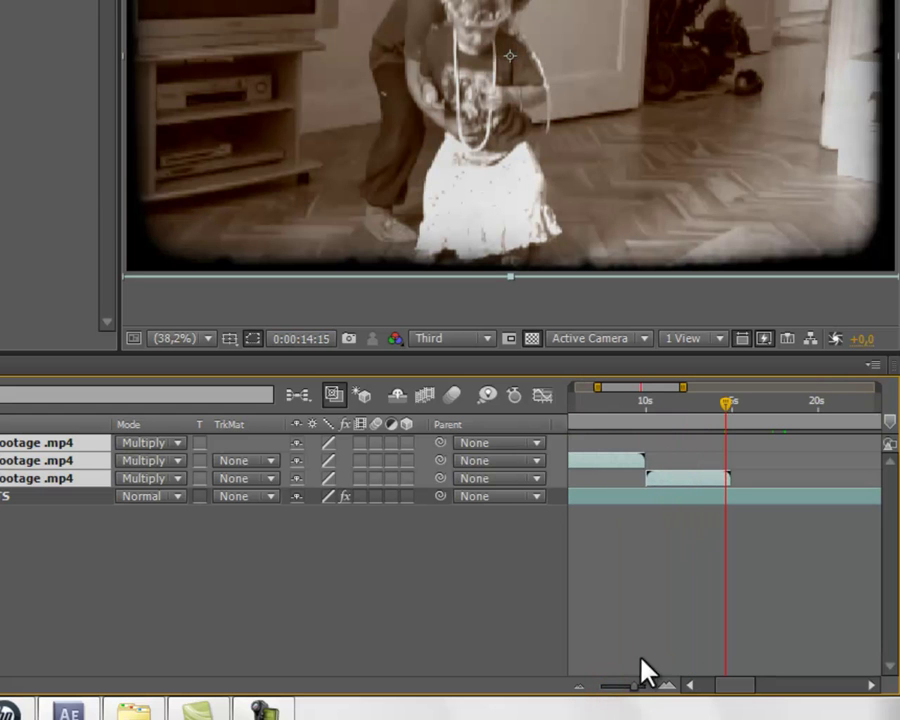
pyautogui.moveTo(727, 410)
pyautogui.mouseDown()
pyautogui.moveTo(733, 420)
pyautogui.moveTo(709, 412)
pyautogui.mouseUp()
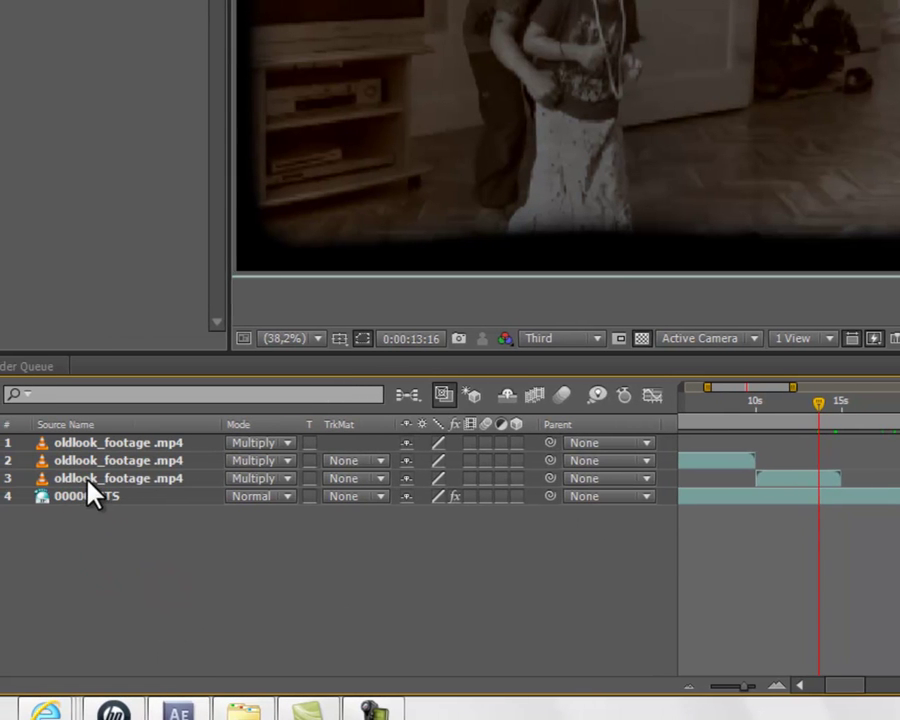
pyautogui.click(86, 479)
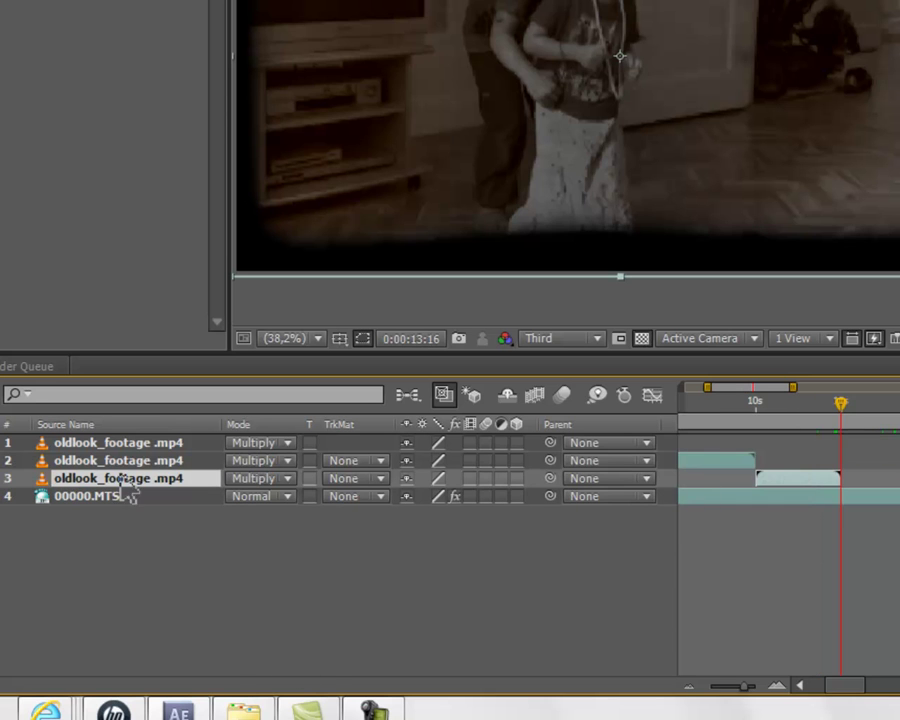
pyautogui.press('o')
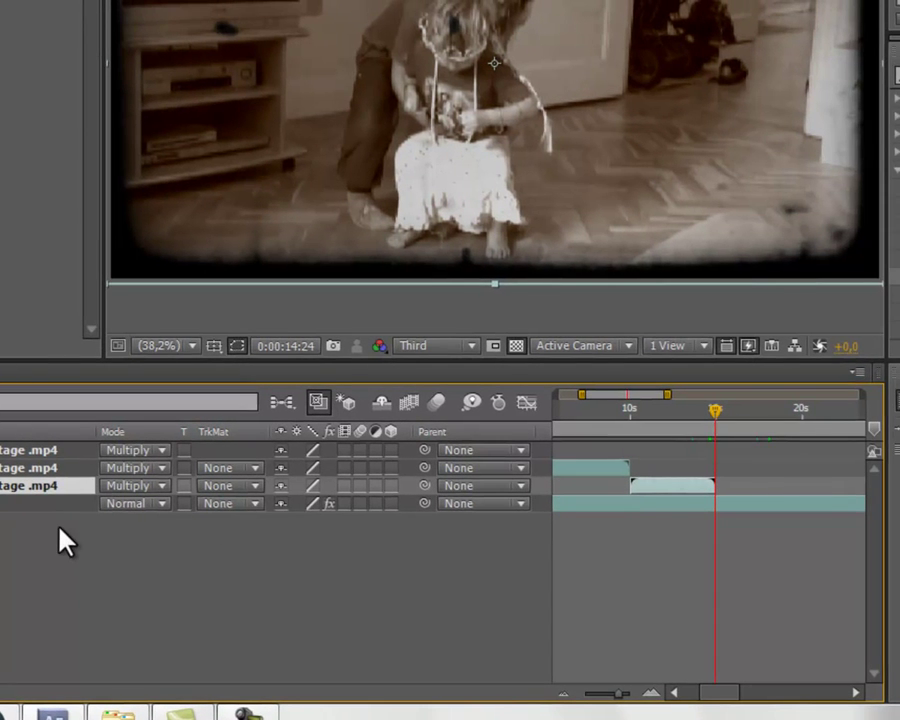
pyautogui.press('n')
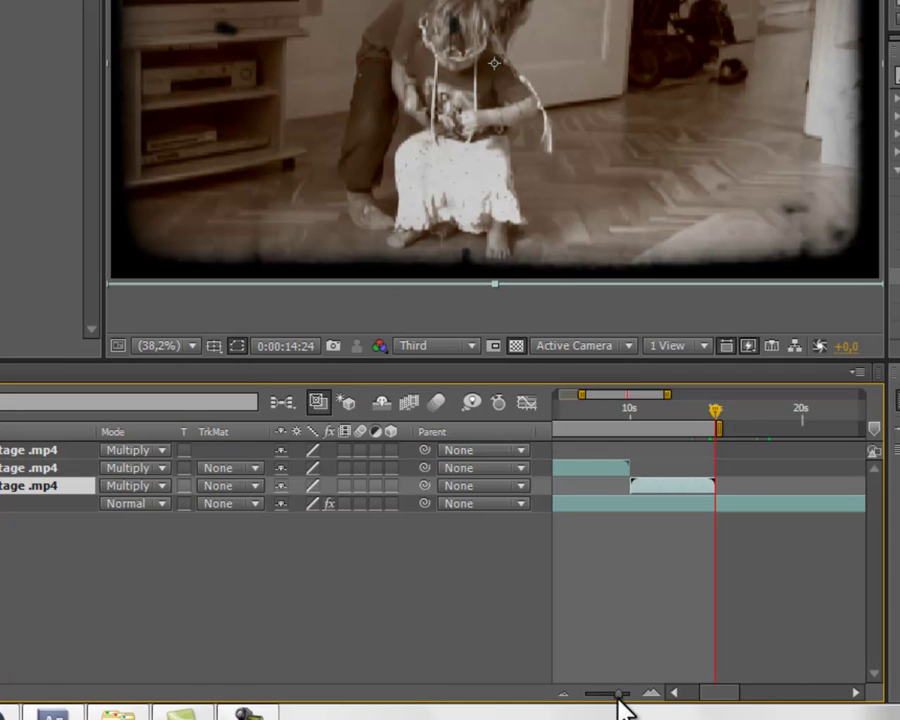
pyautogui.moveTo(620, 693); pyautogui.dragTo(596, 693)
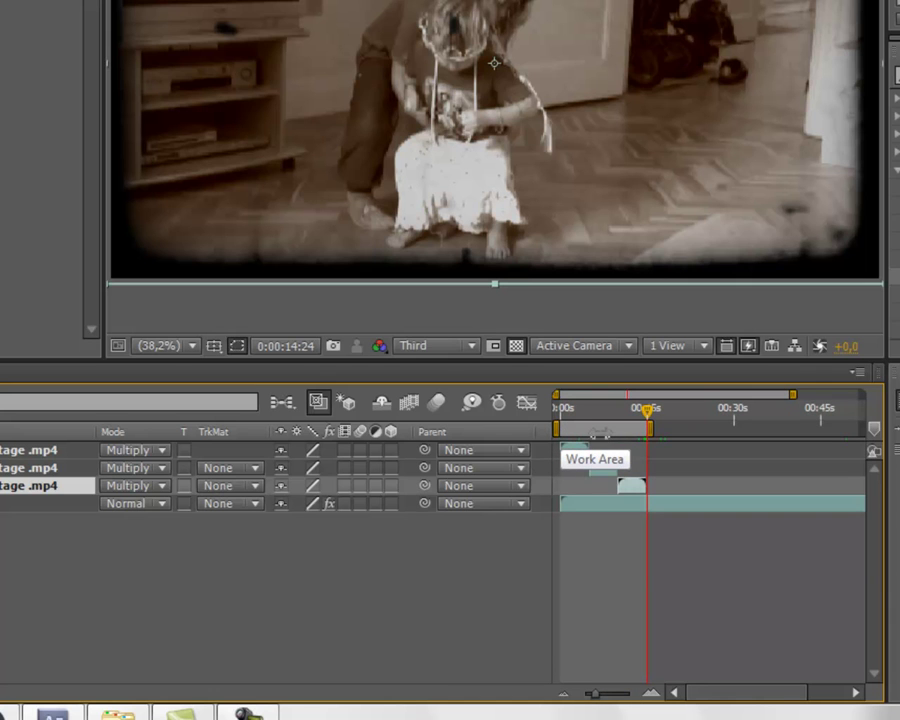
# - Trim composition 00000 to the work area so it ends at 0:00:14:24
pyautogui.rightClick(604, 430)
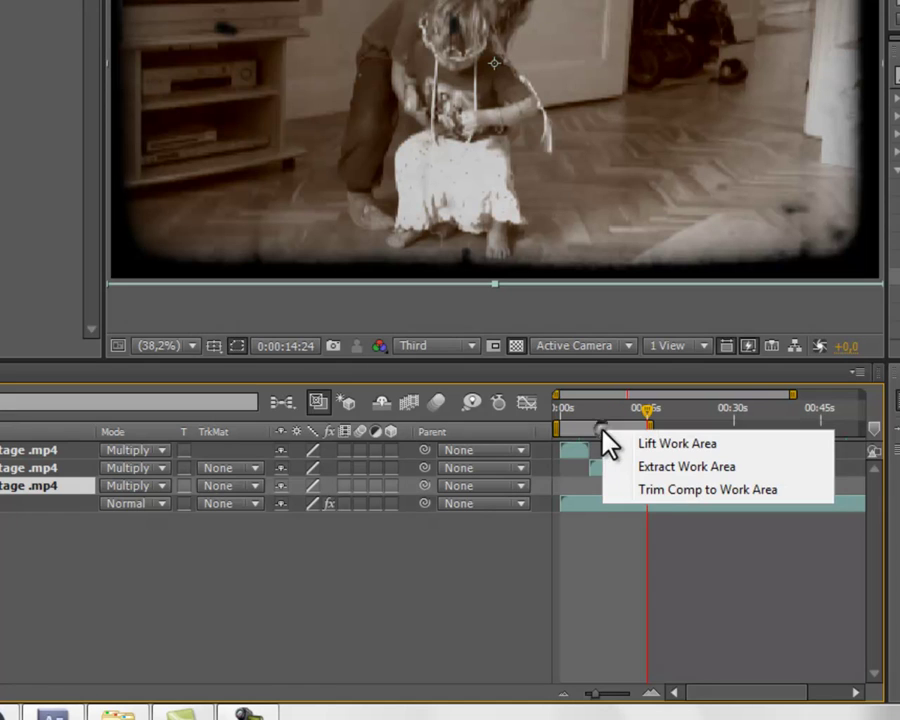
pyautogui.click(673, 489)
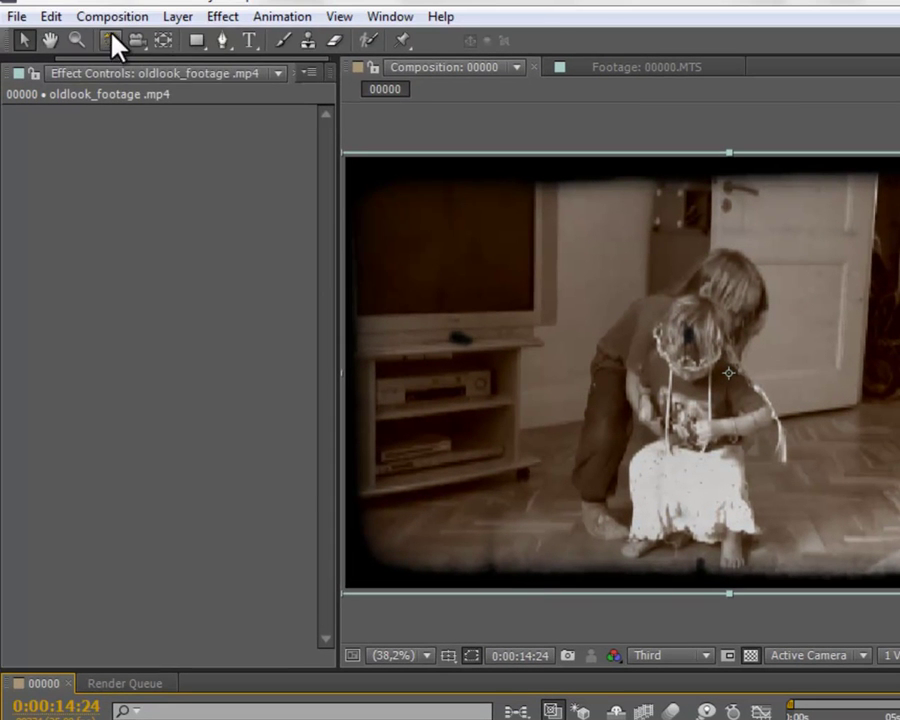
# - Add composition 00000 to the Render Queue with an H.264 output module (6 Mbps VBR)
pyautogui.click(110, 17)
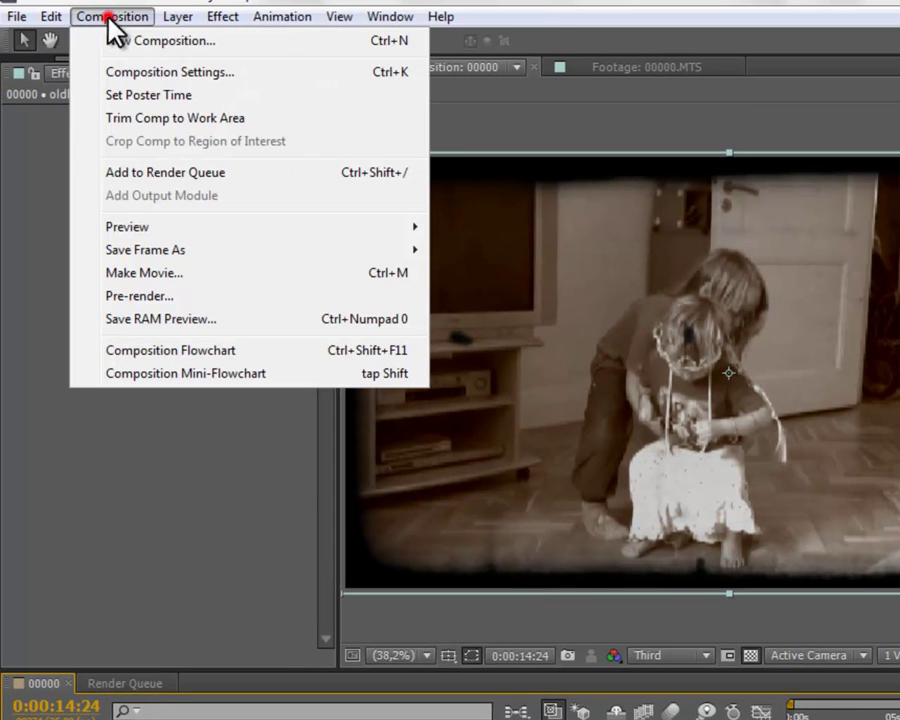
pyautogui.click(152, 174)
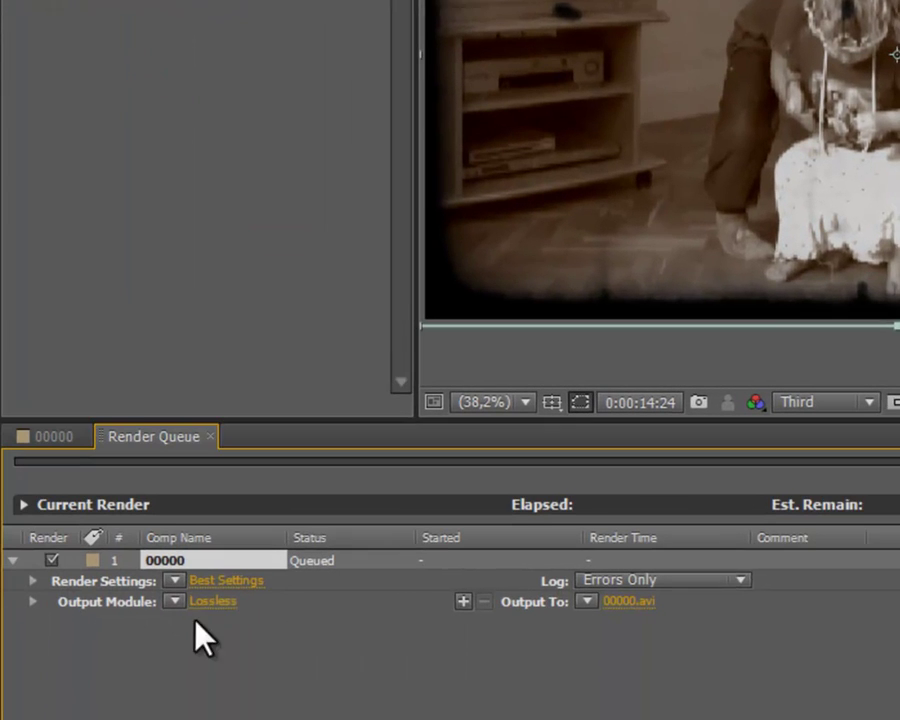
pyautogui.click(213, 590)
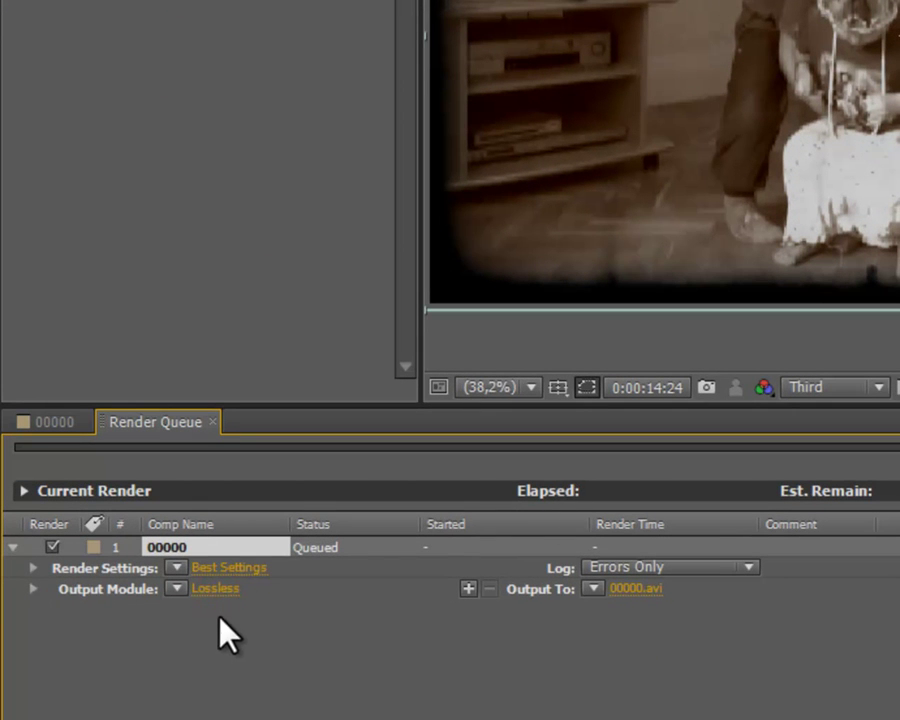
pyautogui.click(218, 592)
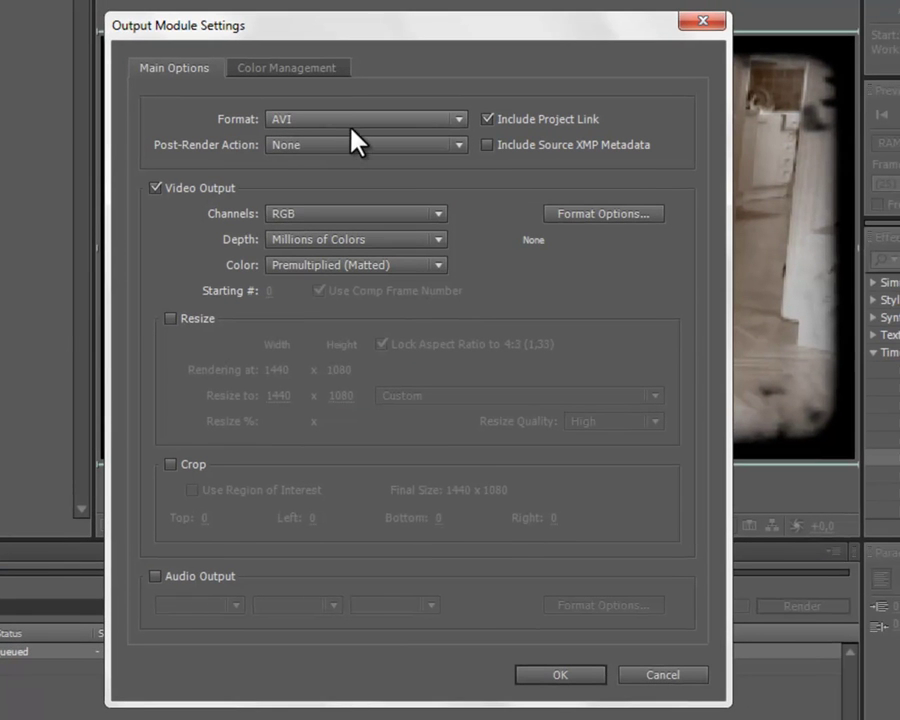
pyautogui.click(355, 100)
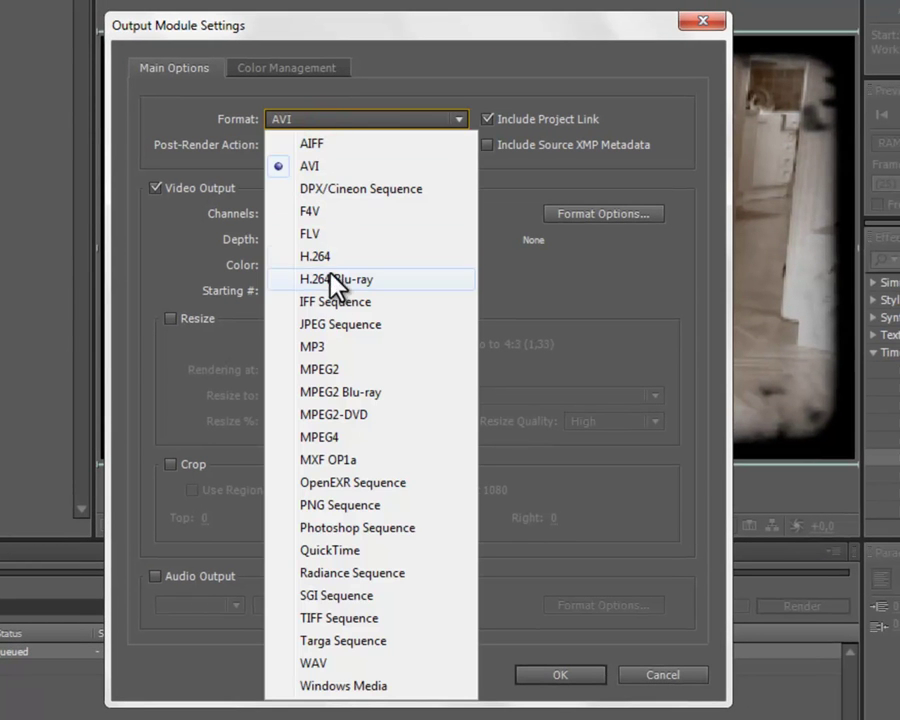
pyautogui.click(303, 258)
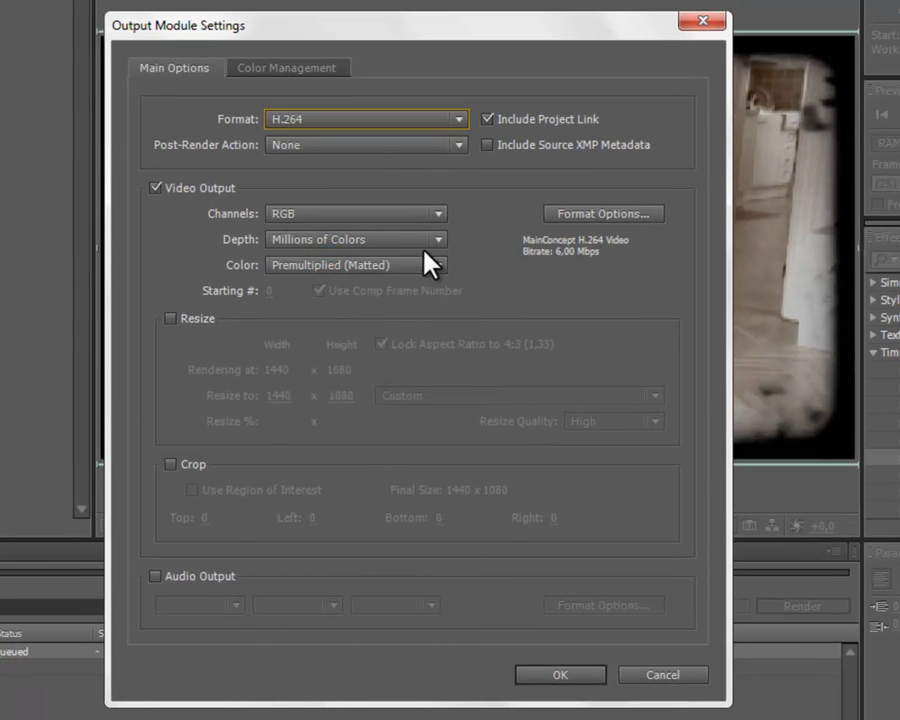
pyautogui.click(590, 215)
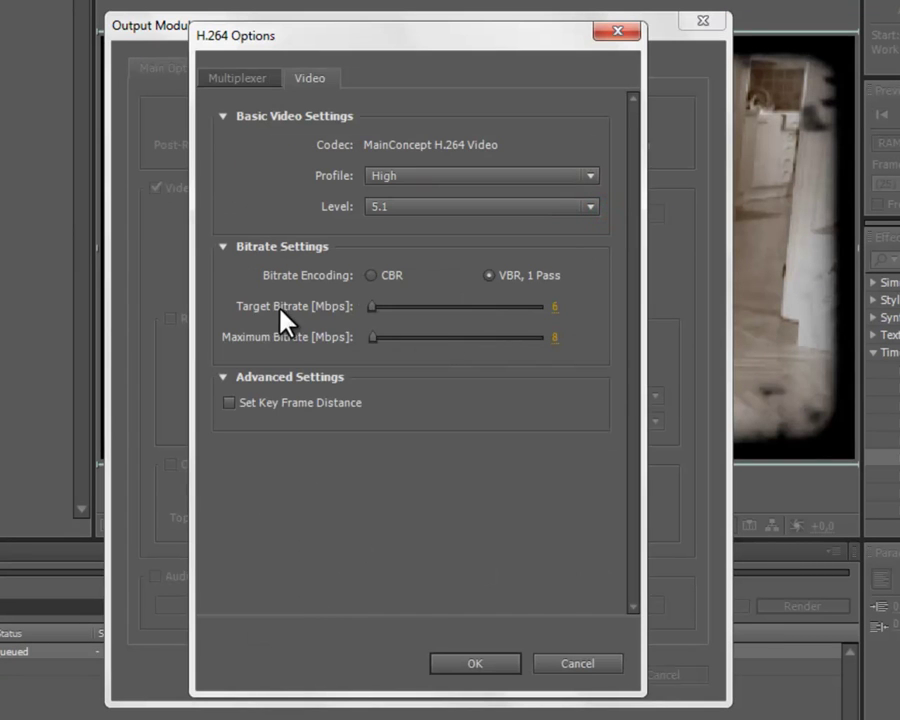
pyautogui.moveTo(275, 341)
pyautogui.click(500, 665)
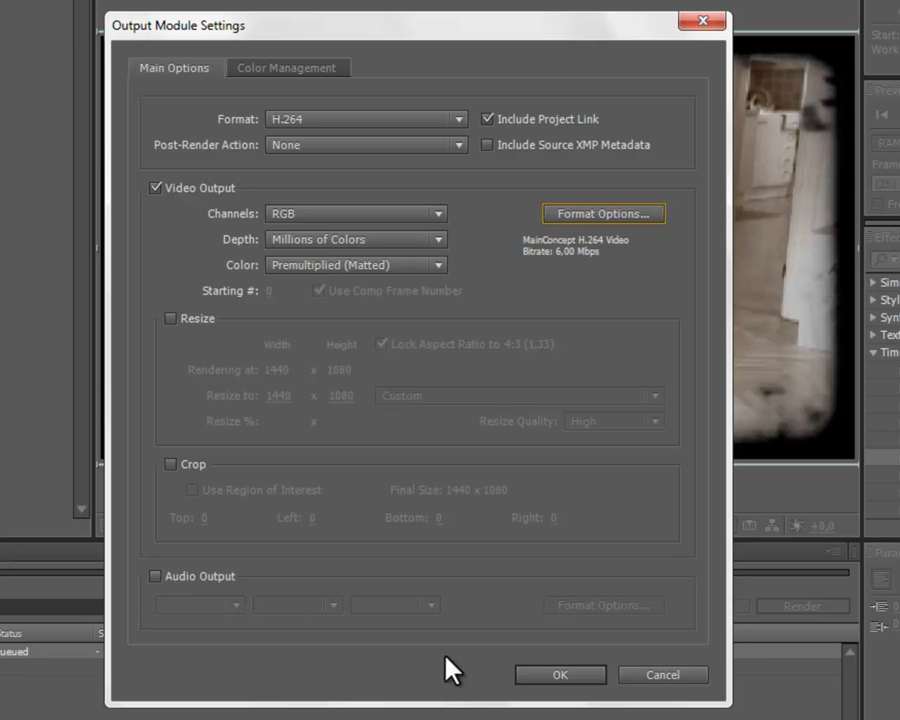
pyautogui.click(562, 675)
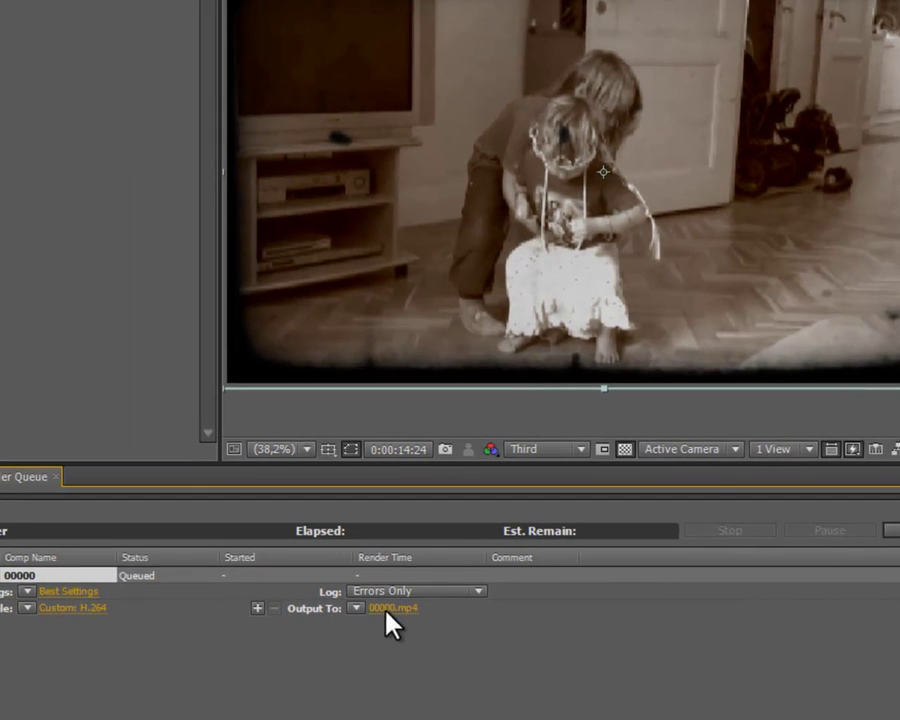
# - Set the render output file to mittest4.mp4 in the oldfilmlook folder
pyautogui.click(396, 608)
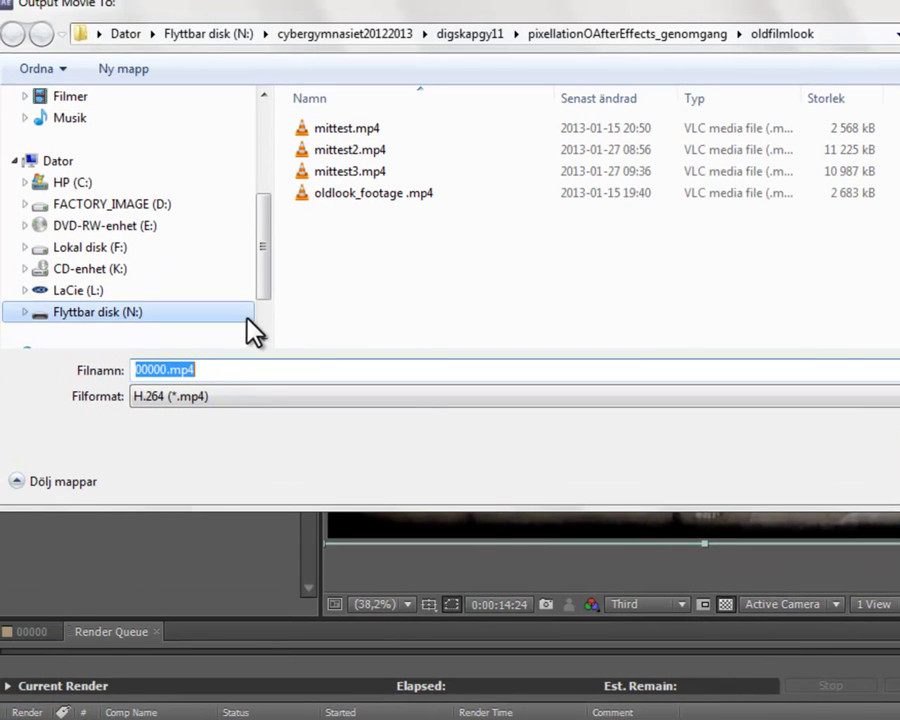
pyautogui.click(346, 172)
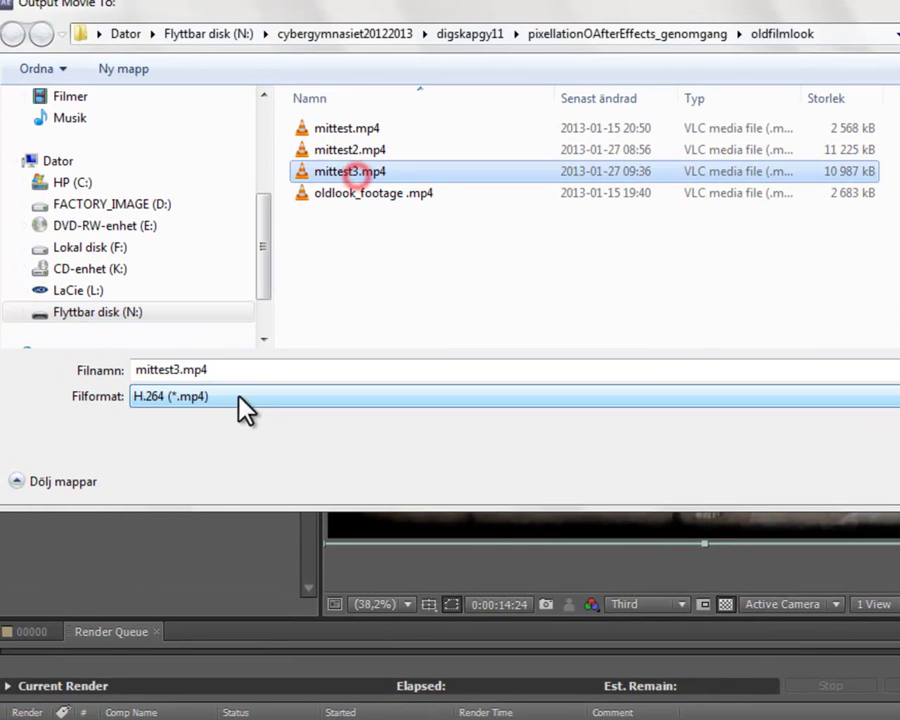
pyautogui.doubleClick(181, 370)
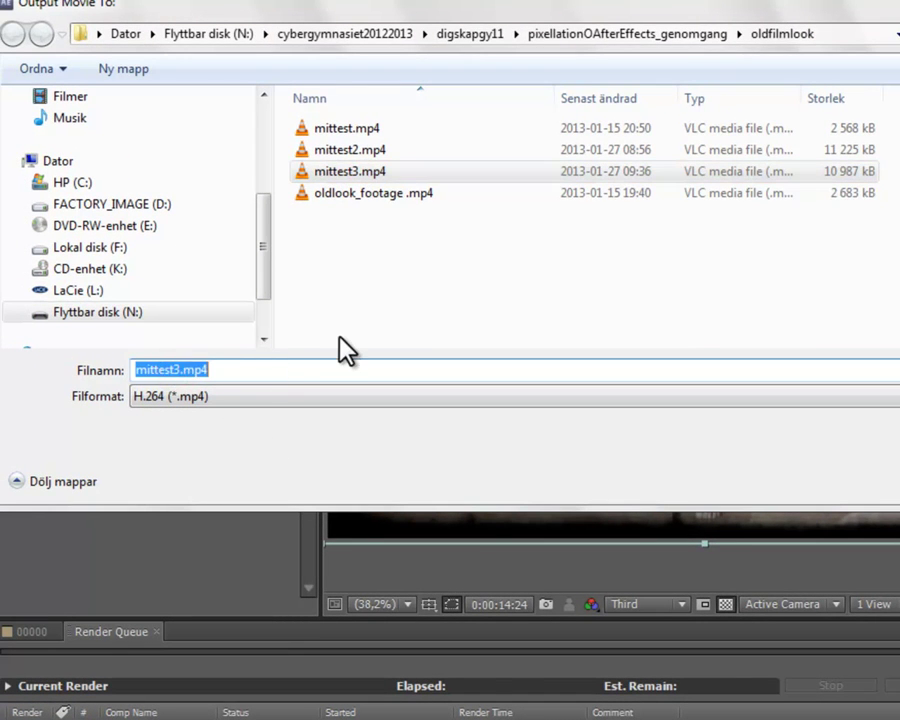
pyautogui.press('End')
pyautogui.press('Left')
pyautogui.press('Left')
pyautogui.press('Left')
pyautogui.press('Left')
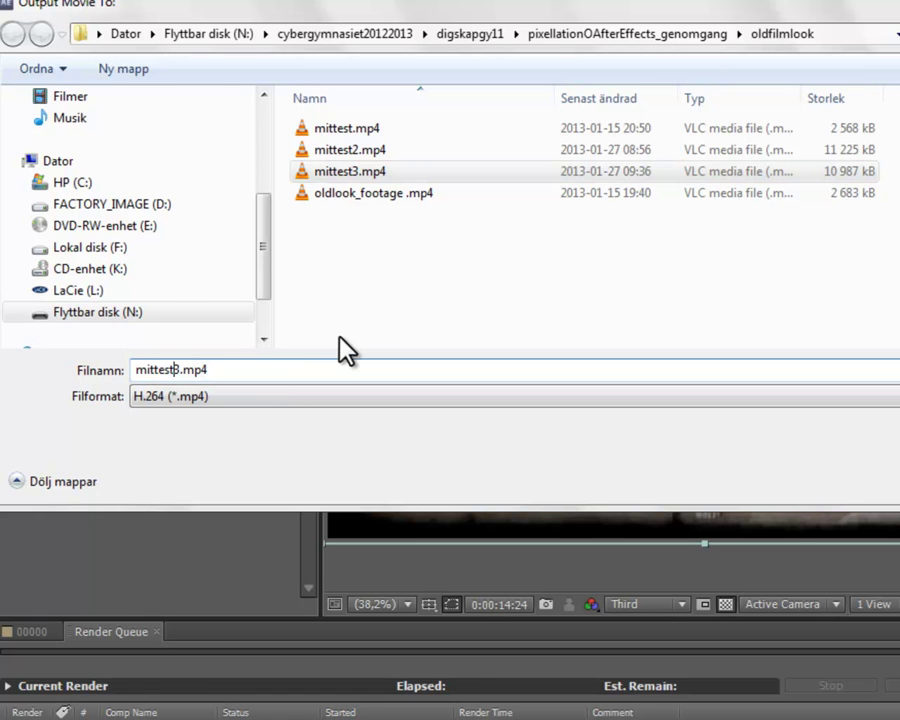
pyautogui.press('Delete')
pyautogui.write('4')
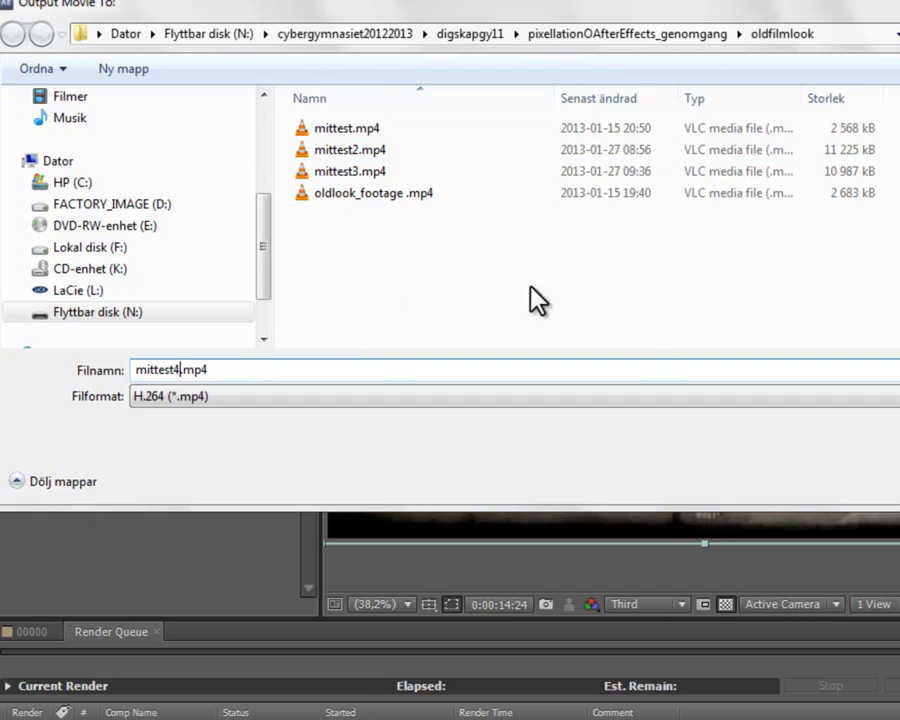
pyautogui.click(838, 488)
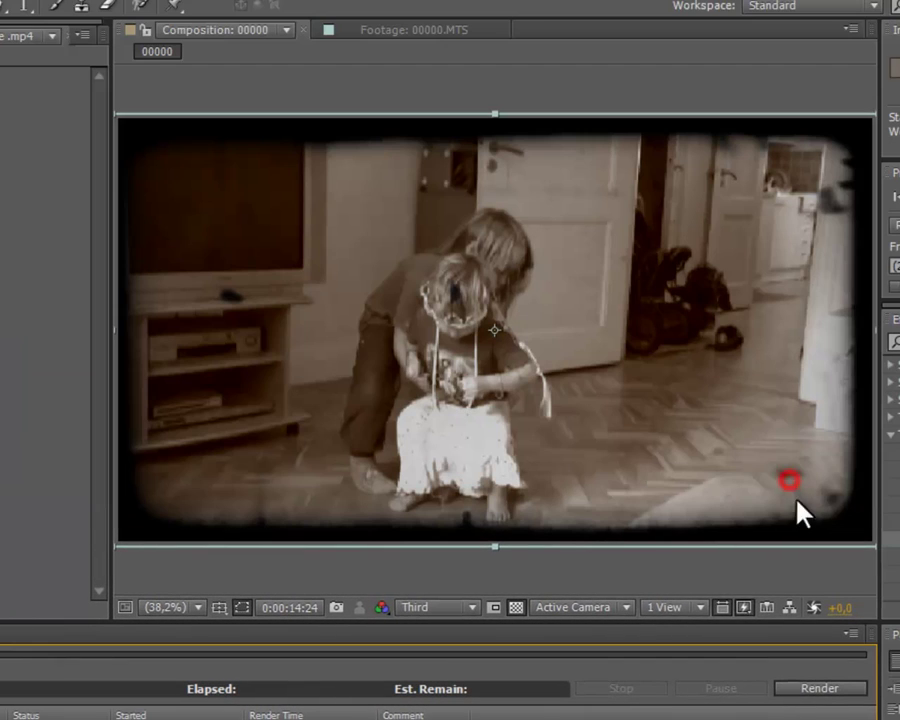